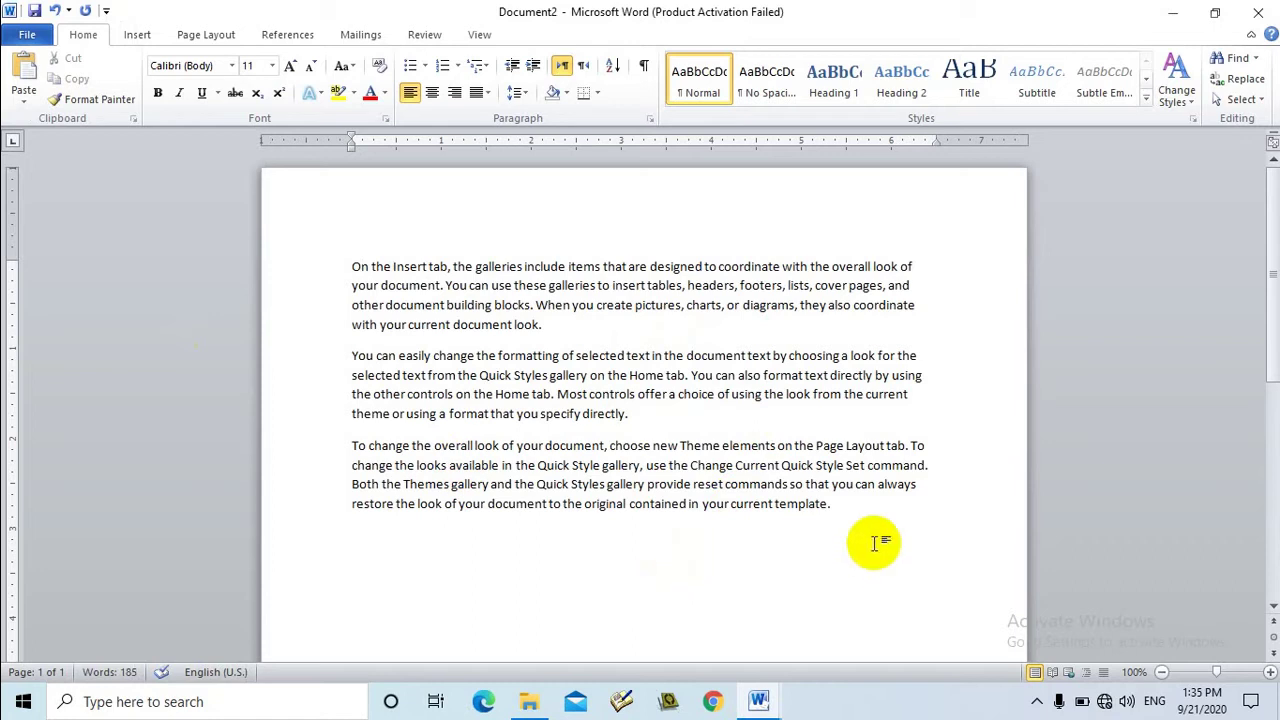
Select all three paragraphs of the document, then clear the selection
left_click(557, 394)
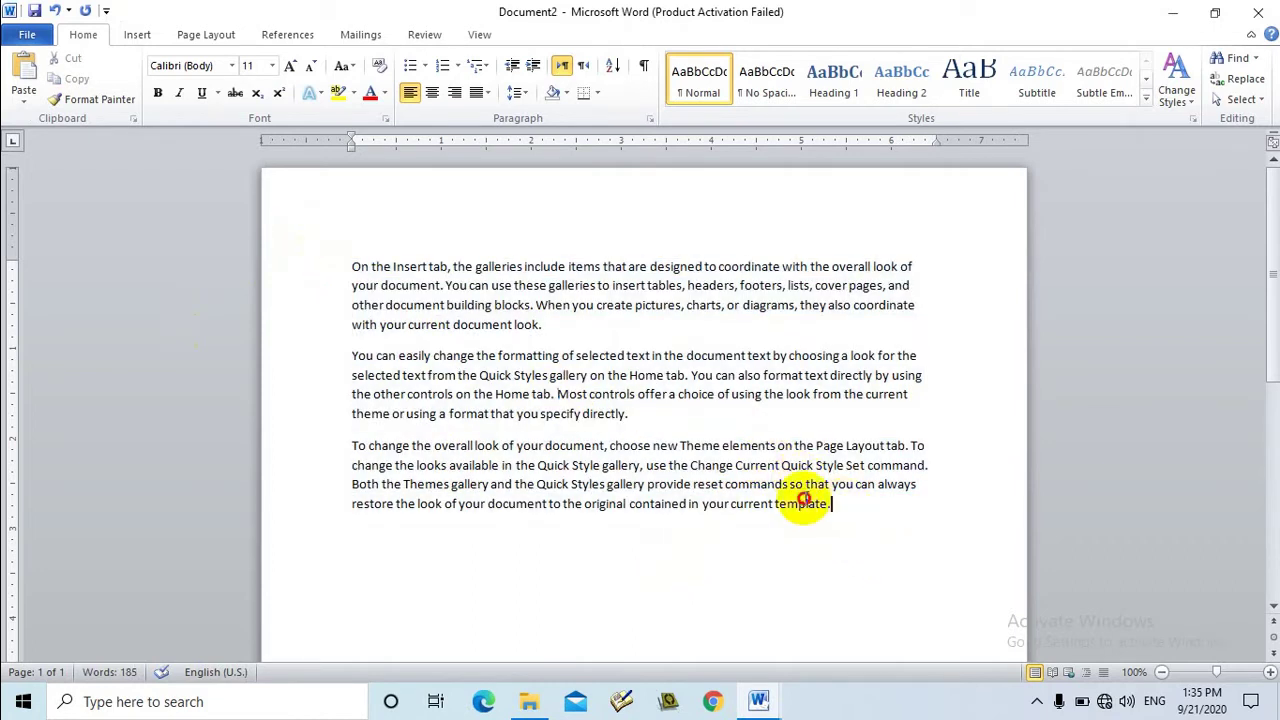
left_click_drag(812, 505, 263, 252)
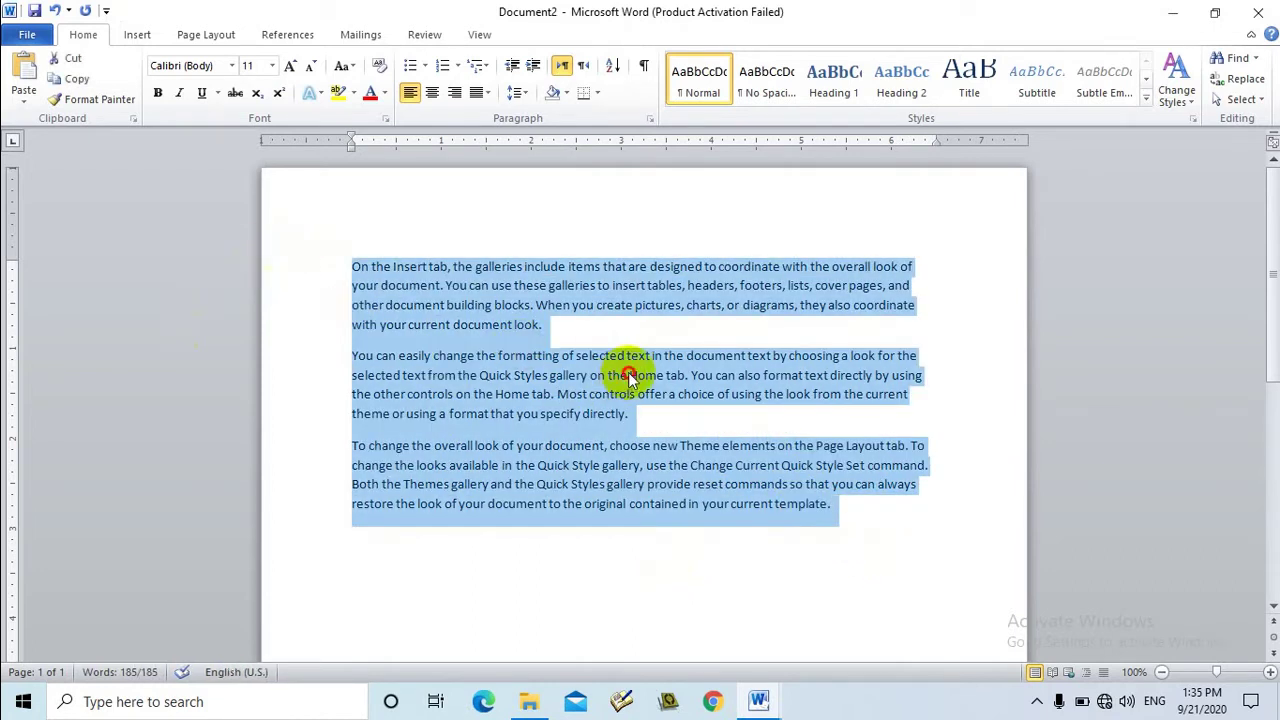
left_click(590, 358)
left_click(433, 305)
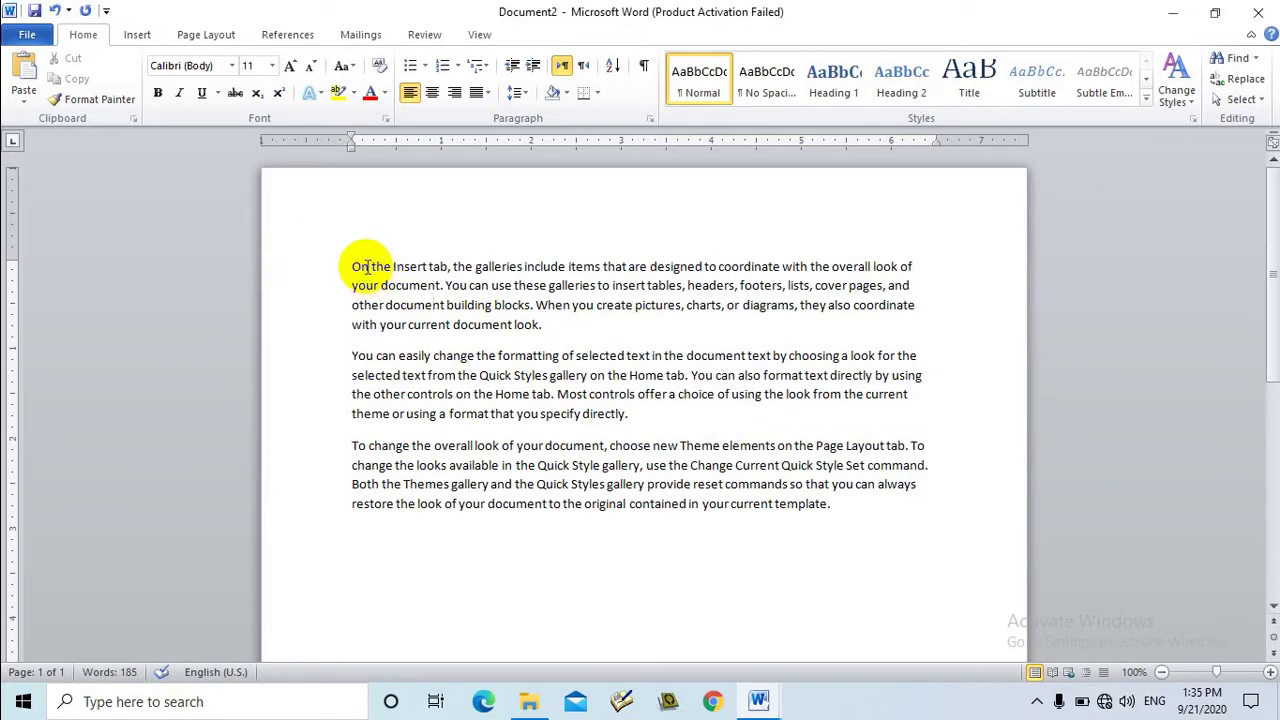
Select single words in the first paragraph one after another: "the", "On", "galleries", "blocks" and "document"
double_click(383, 268)
left_click(431, 267)
double_click(358, 266)
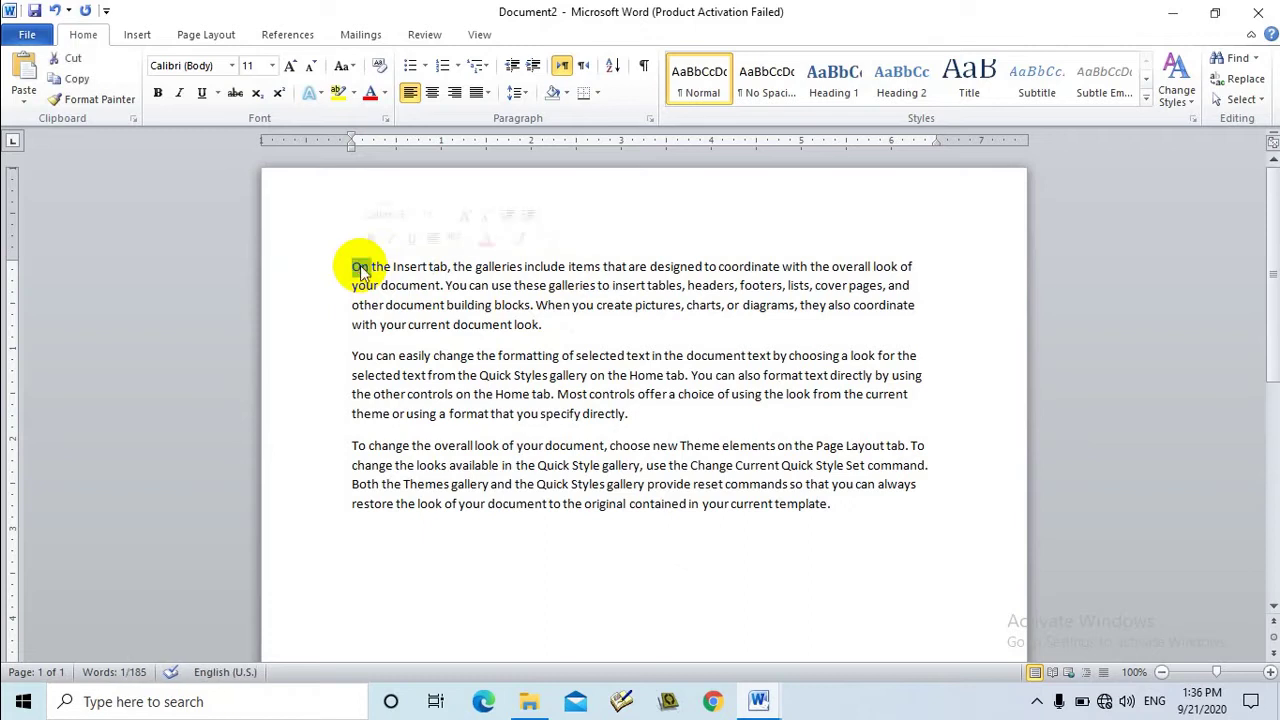
double_click(496, 269)
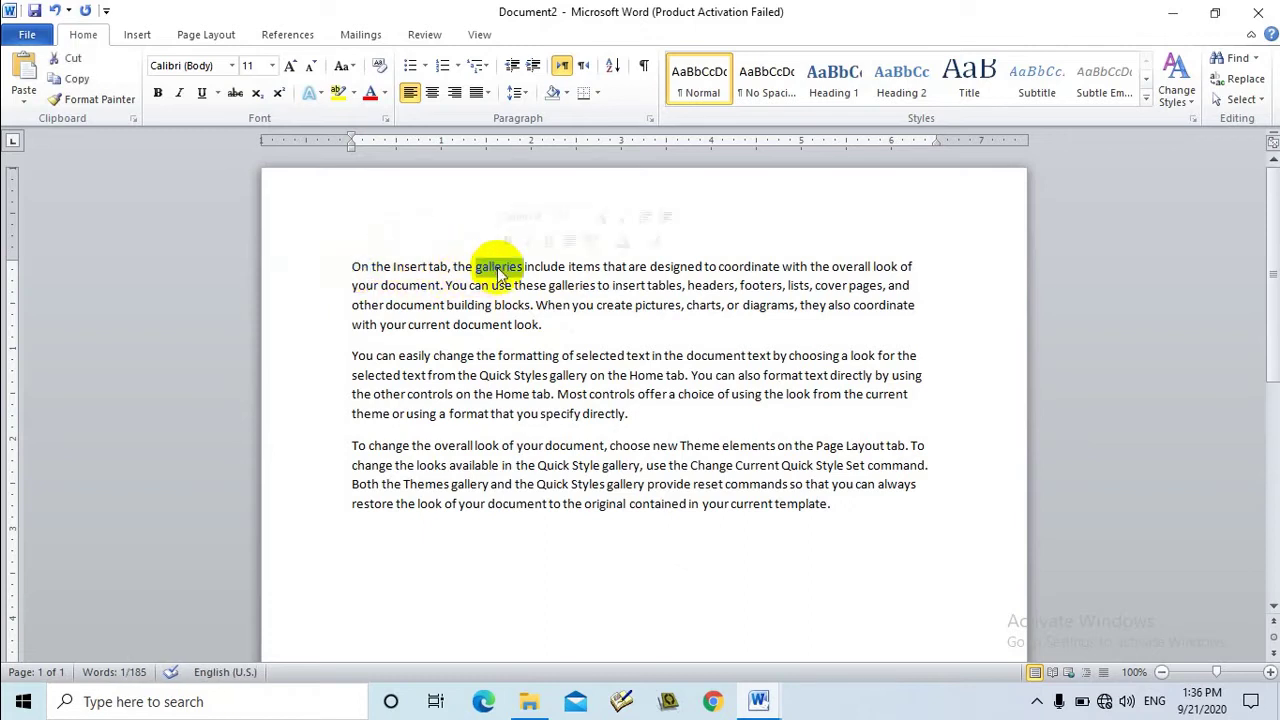
double_click(510, 306)
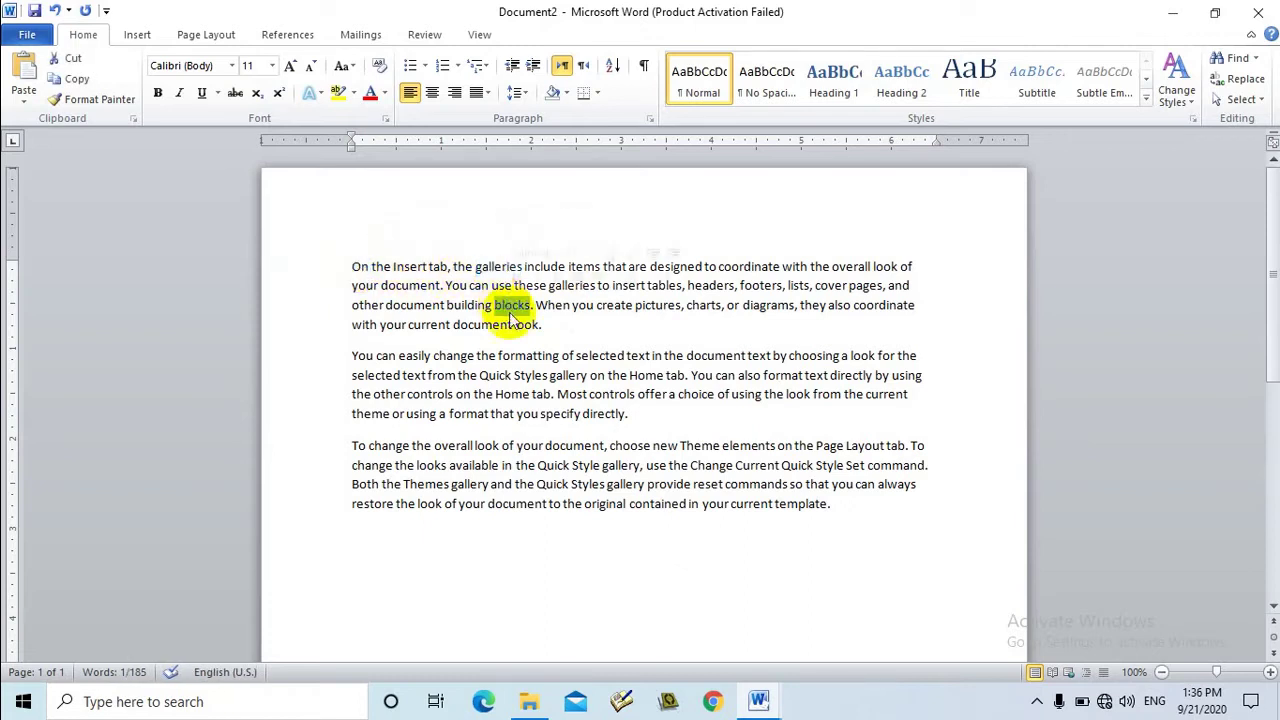
double_click(476, 328)
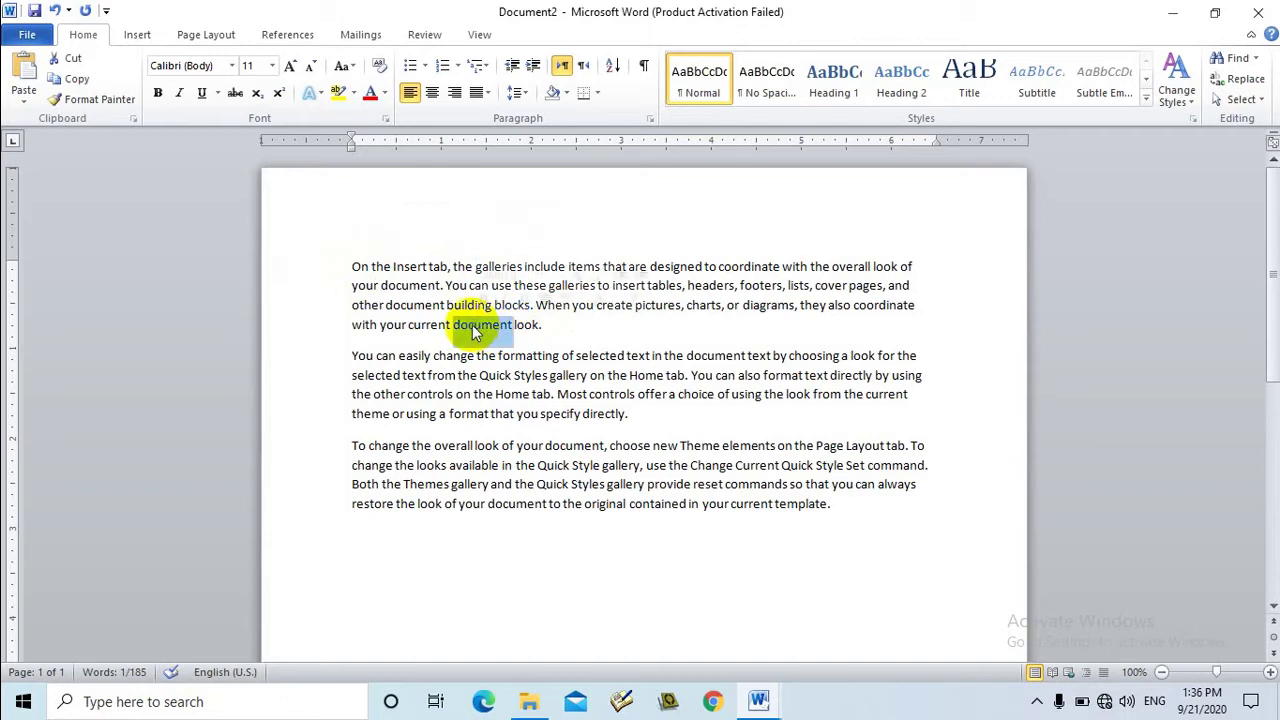
Select the entire first paragraph twice, clearing the selection each time
triple_click(409, 287)
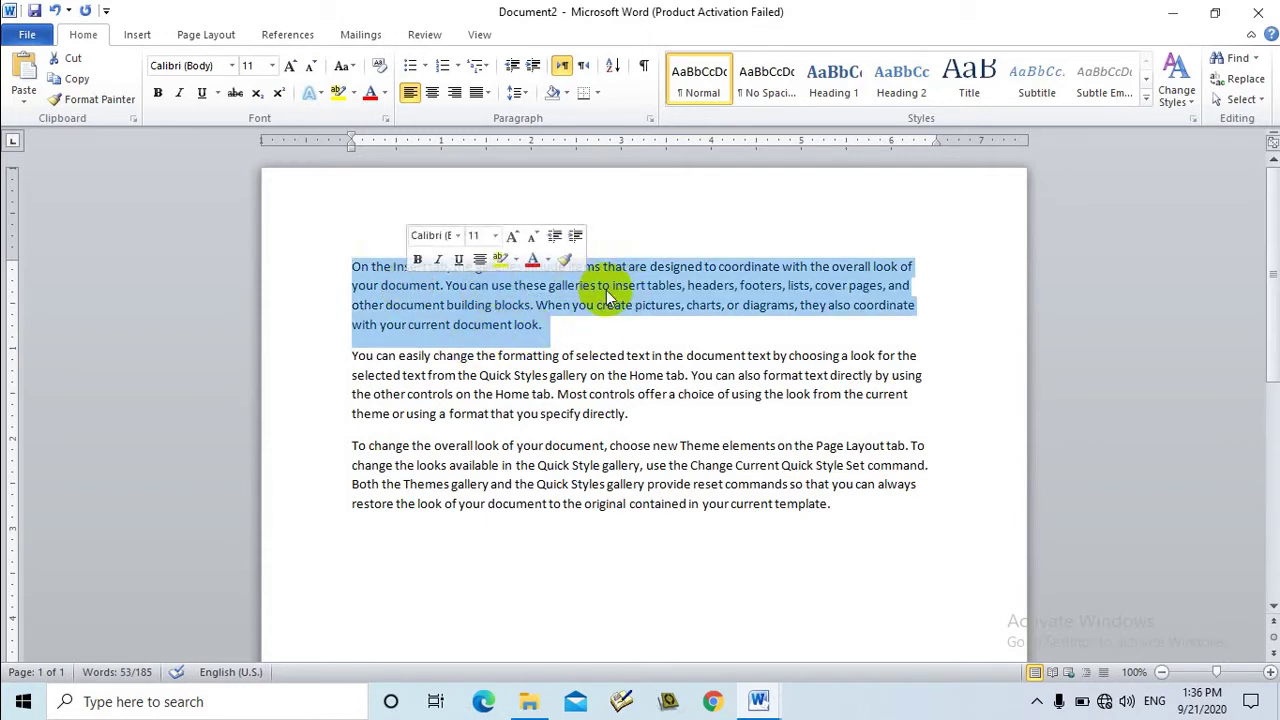
left_click(545, 325)
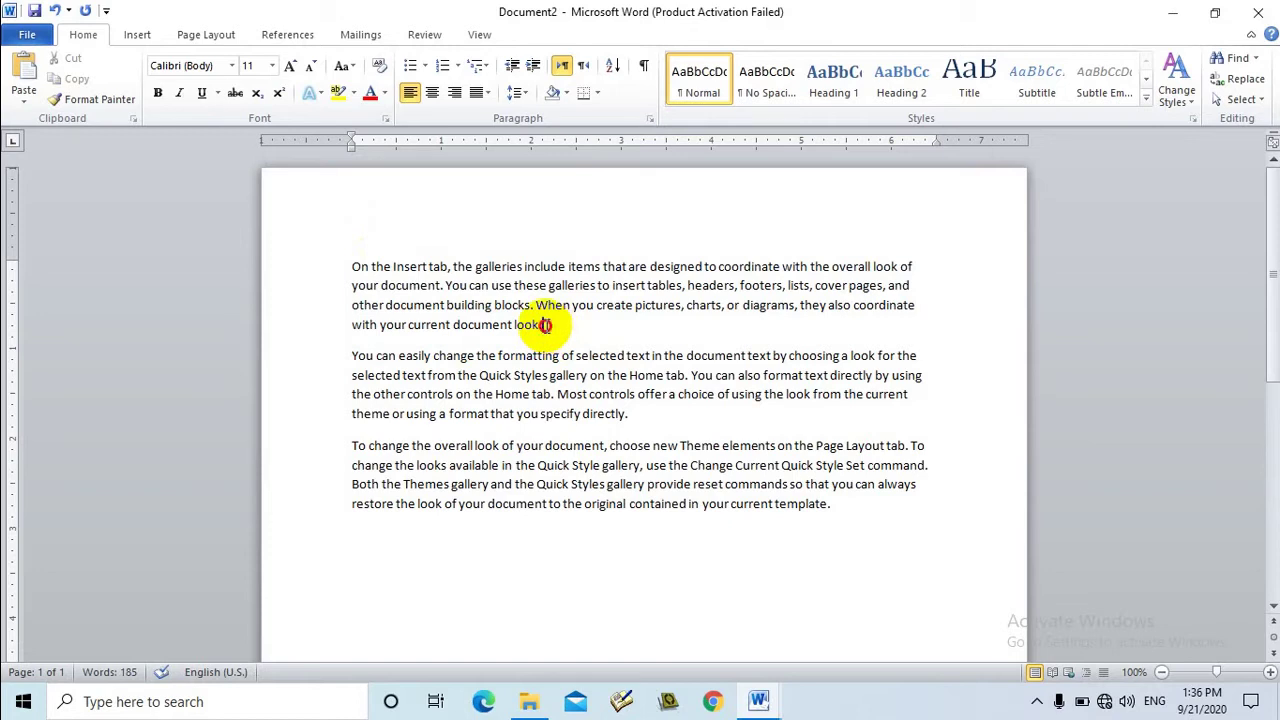
left_click_drag(545, 325, 329, 266)
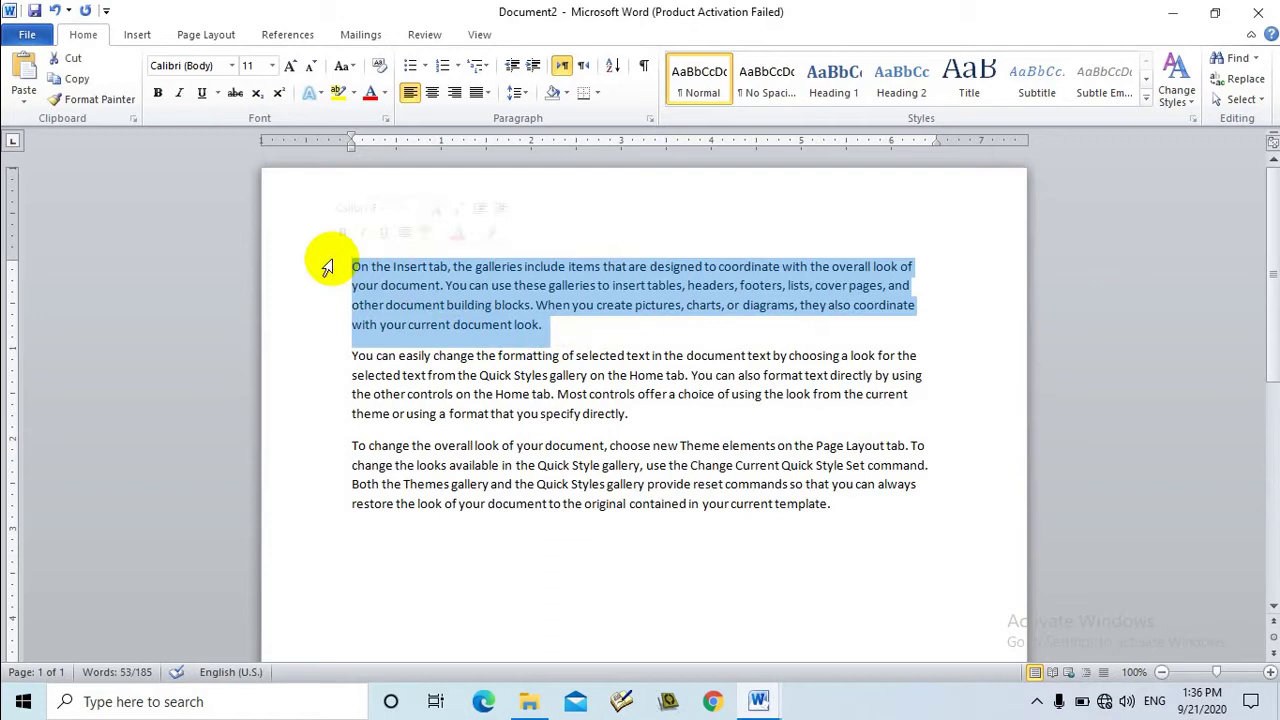
left_click(513, 355)
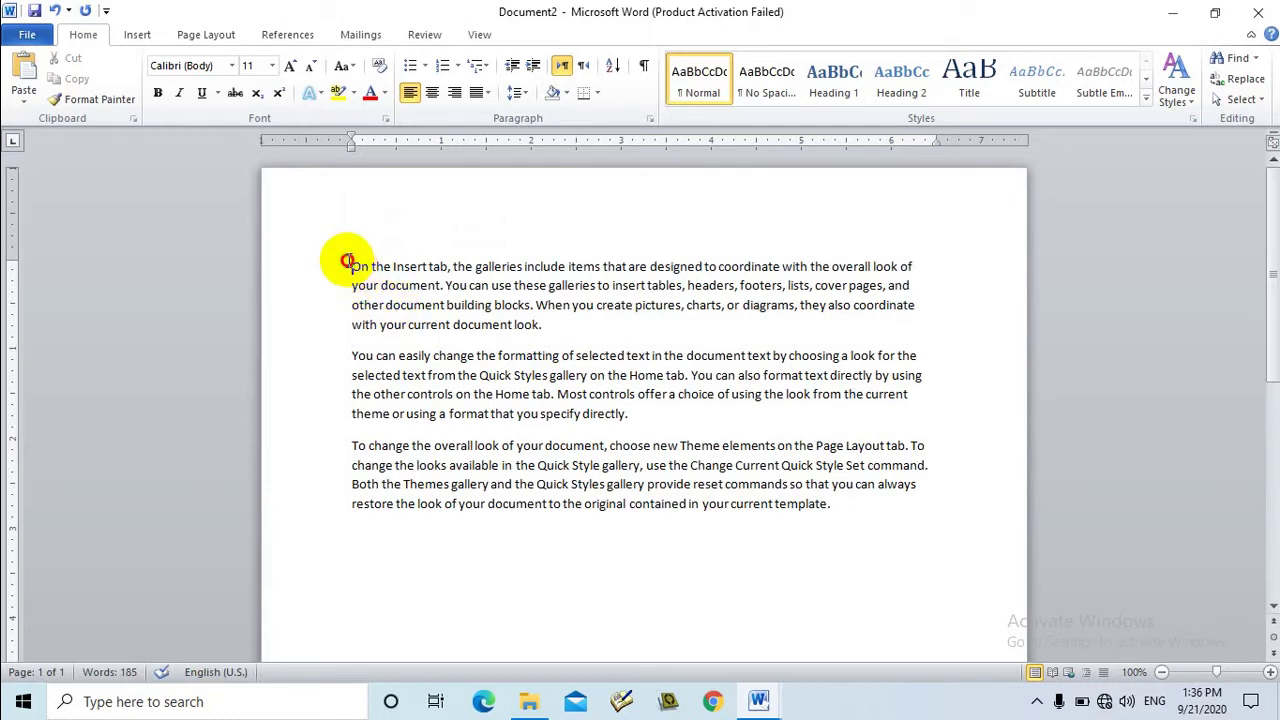
Add the line "Cntl A" below the three paragraphs and select all of the document's text
left_click_drag(346, 262, 822, 504)
left_click(646, 465)
left_click(457, 540)
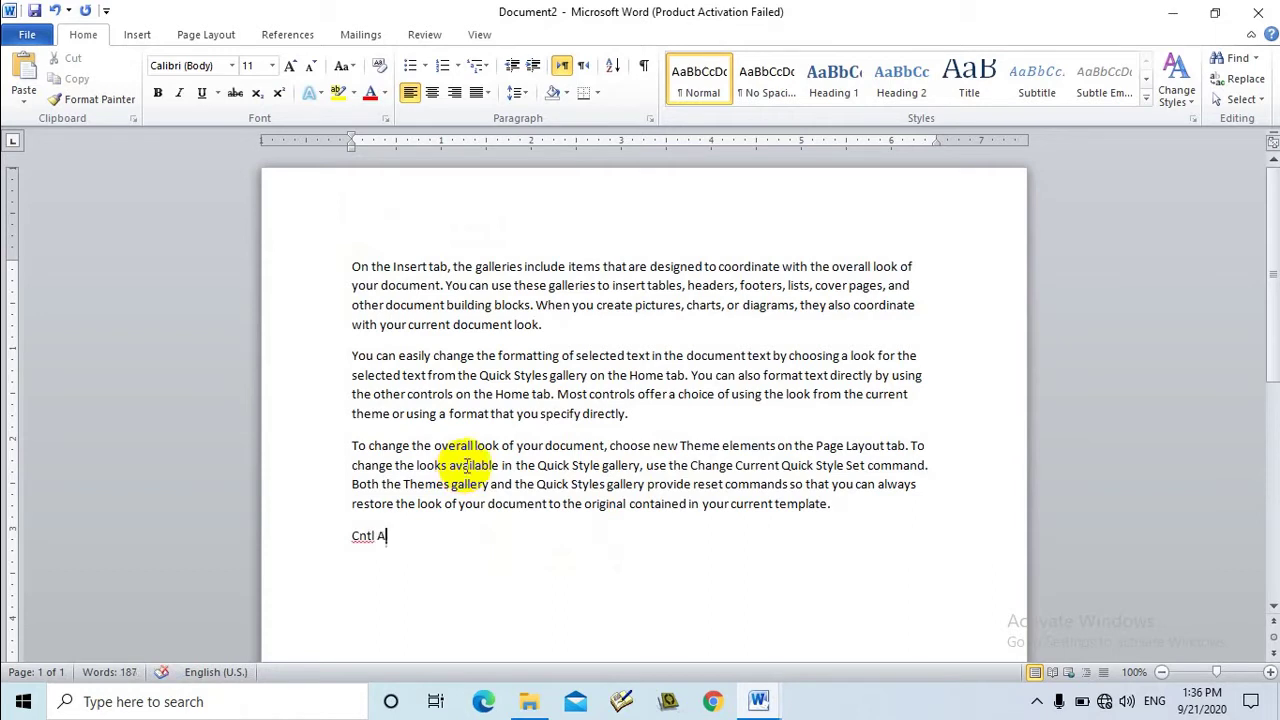
key("ctrl+a")
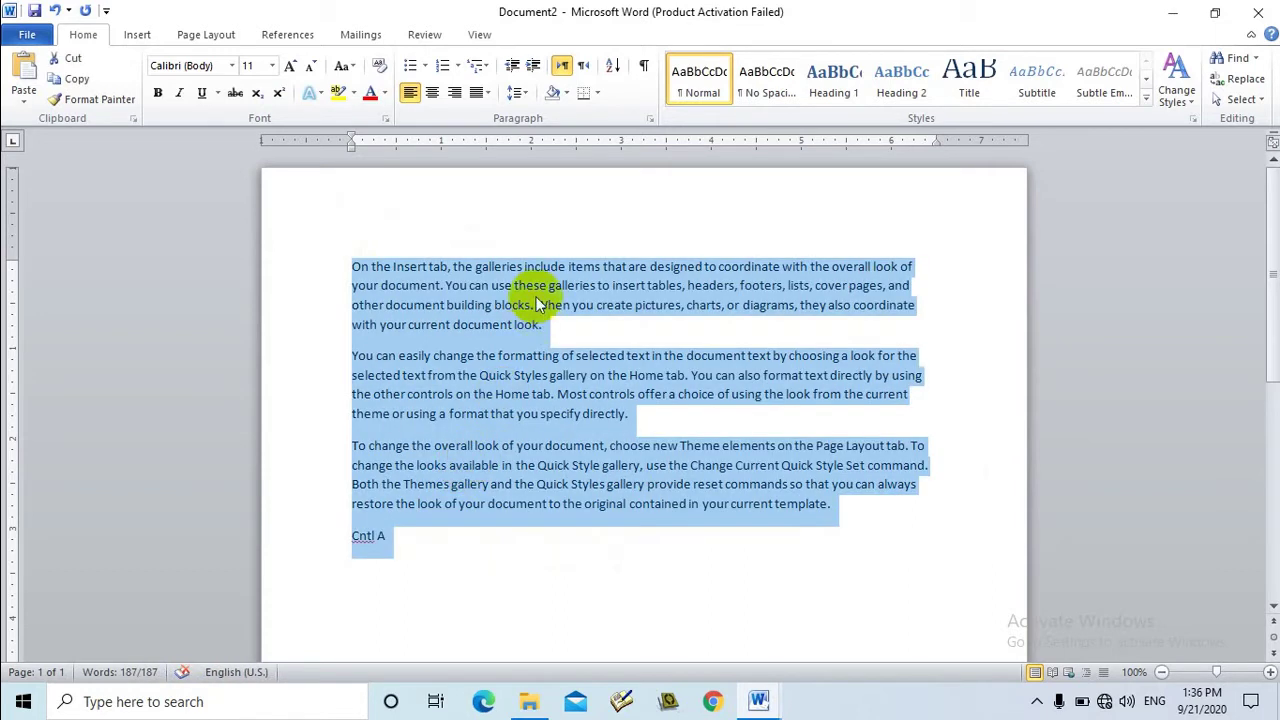
Select in turn the first paragraph, text across the first two paragraphs, the second paragraph's word "change" and the first paragraph again, then deselect
left_click_drag(548, 324, 321, 260)
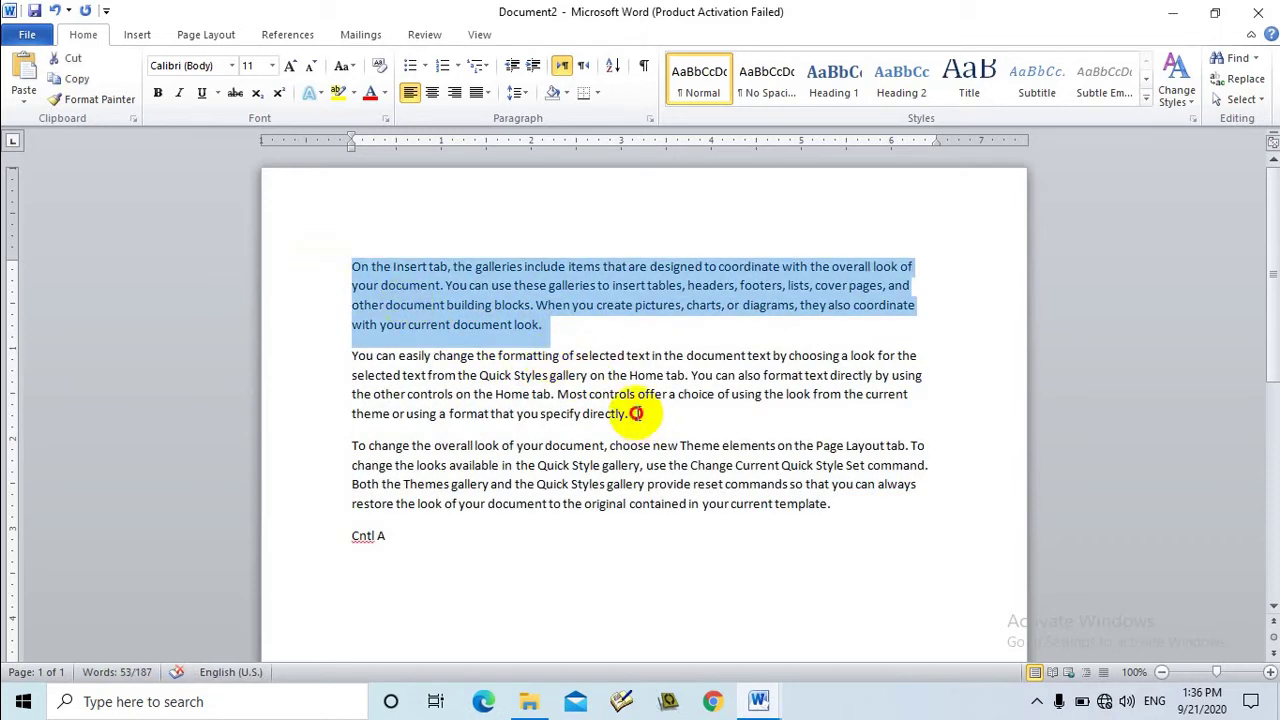
left_click_drag(645, 416, 368, 281)
double_click(453, 357)
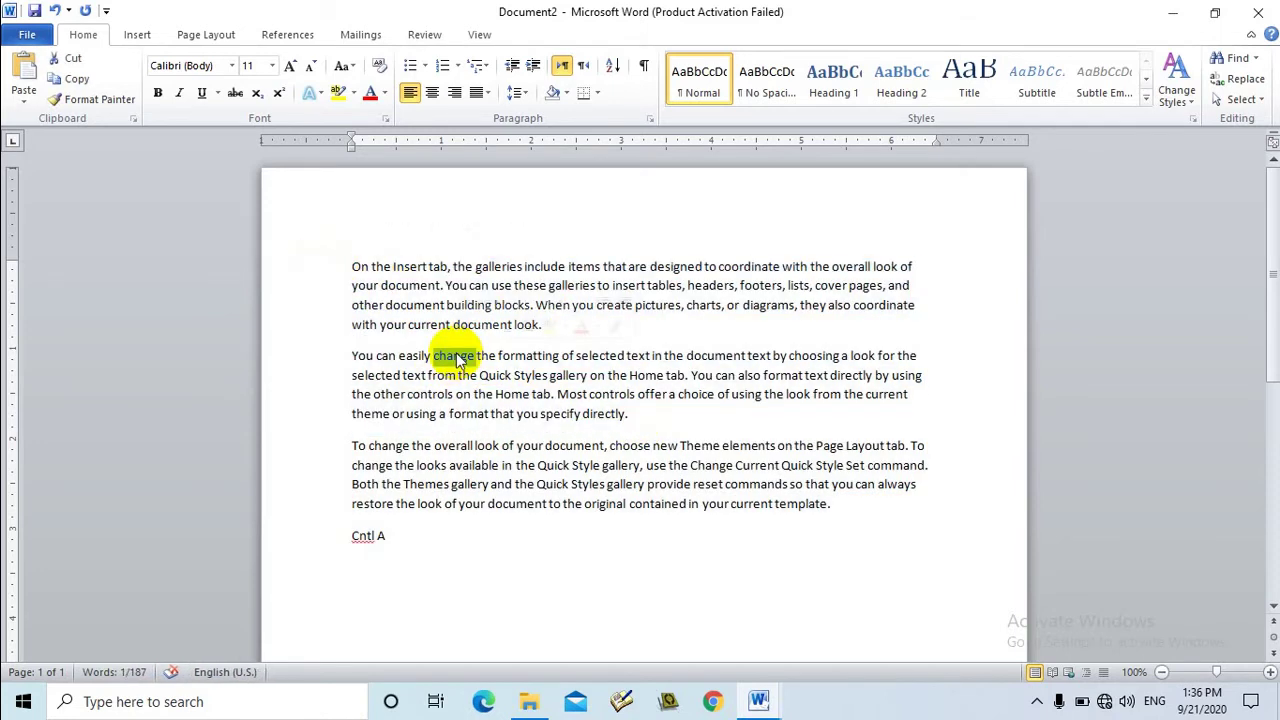
left_click(350, 266)
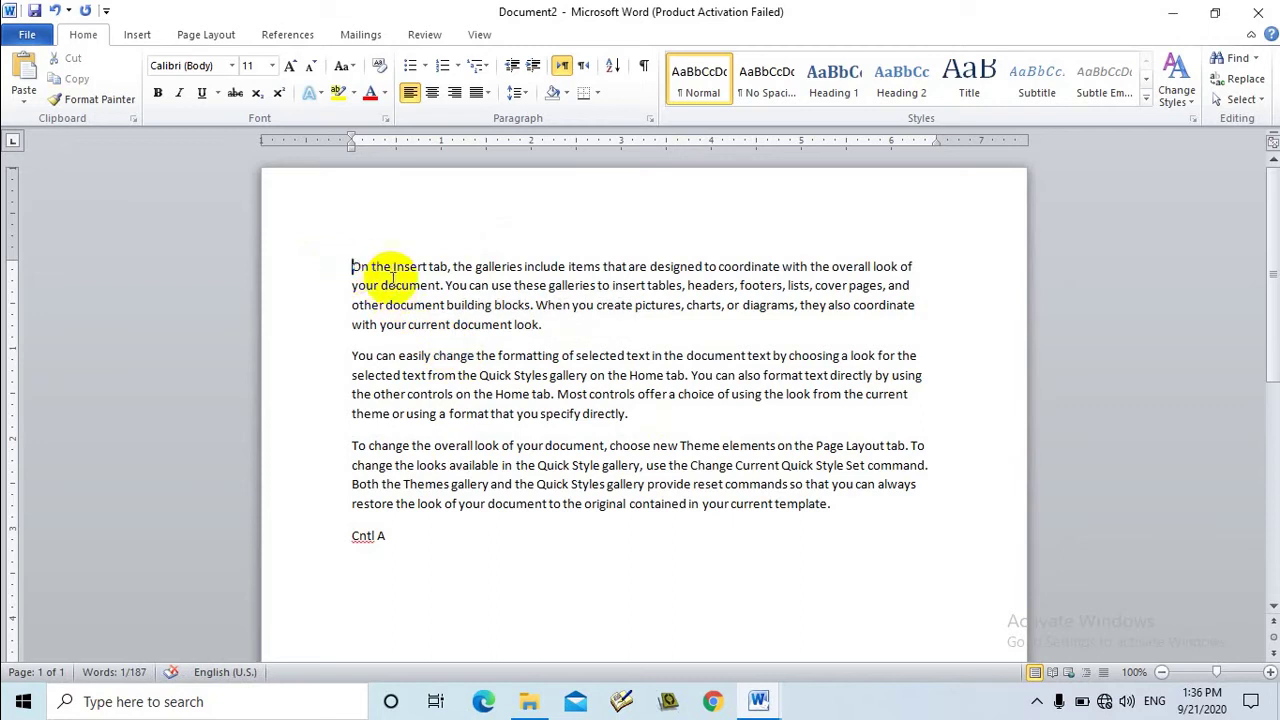
triple_click(516, 287)
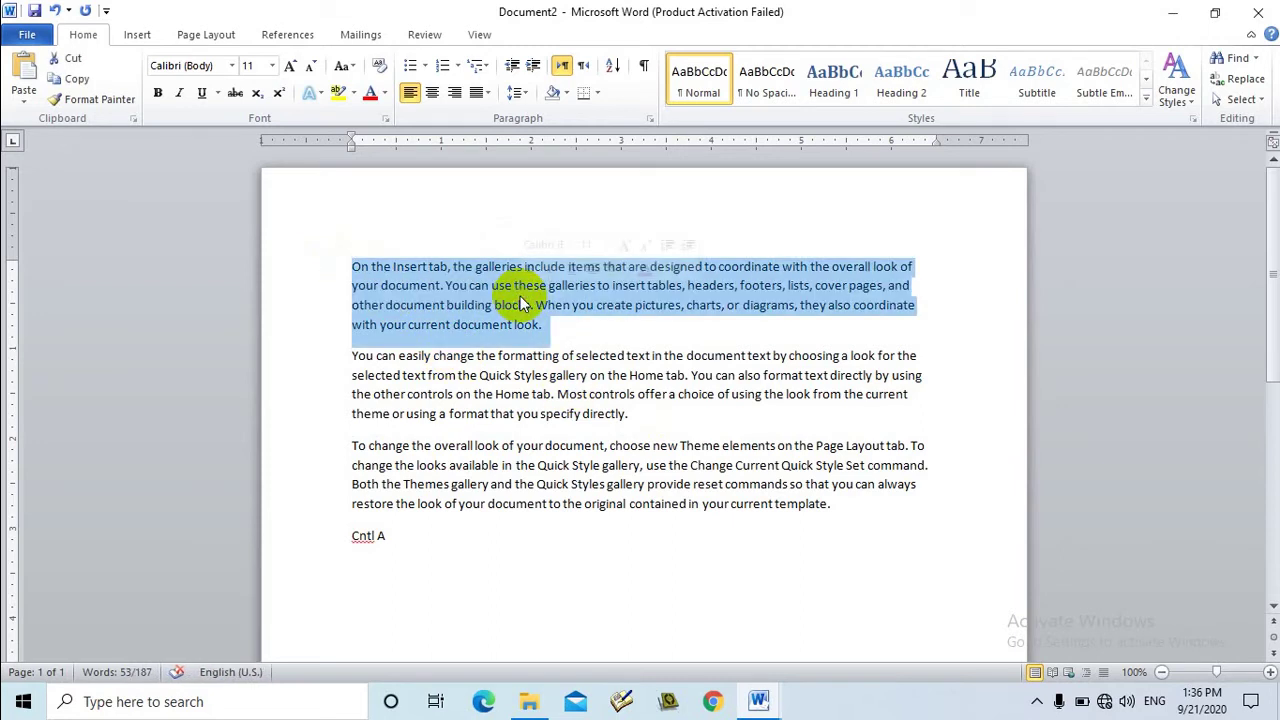
left_click(688, 456)
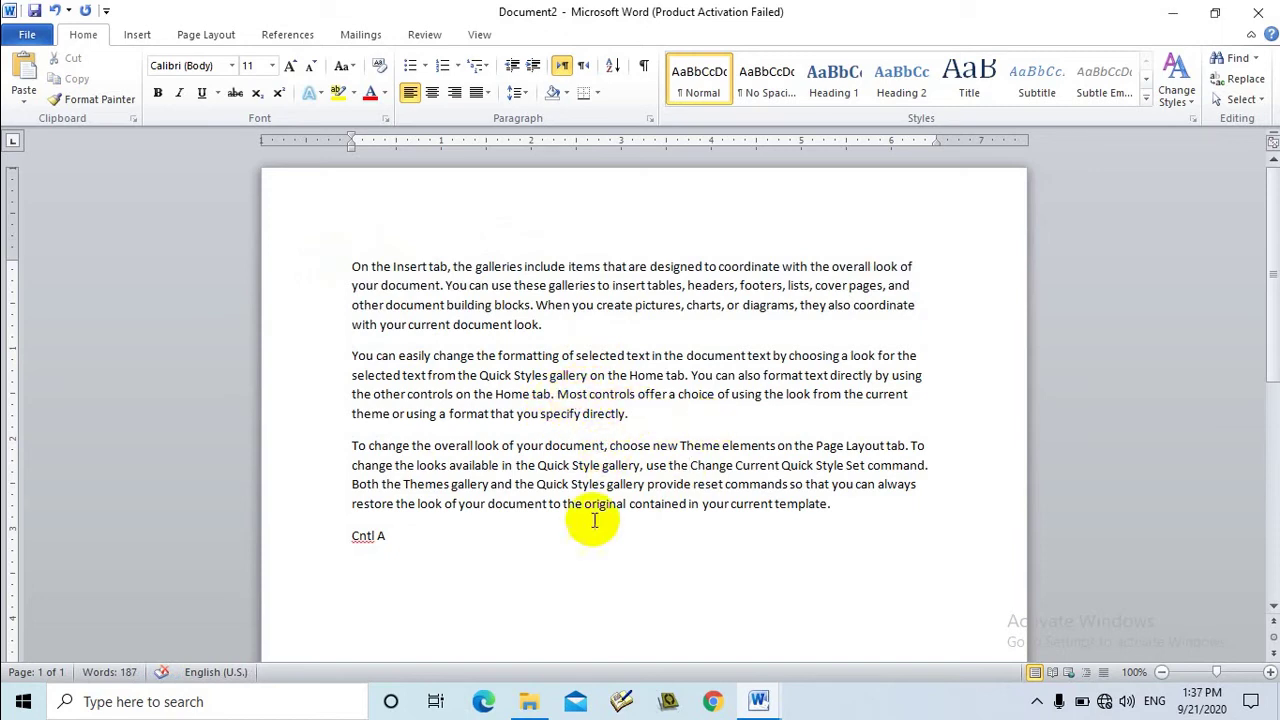
Delete the "Cntl A" line below the last paragraph
left_click(296, 543)
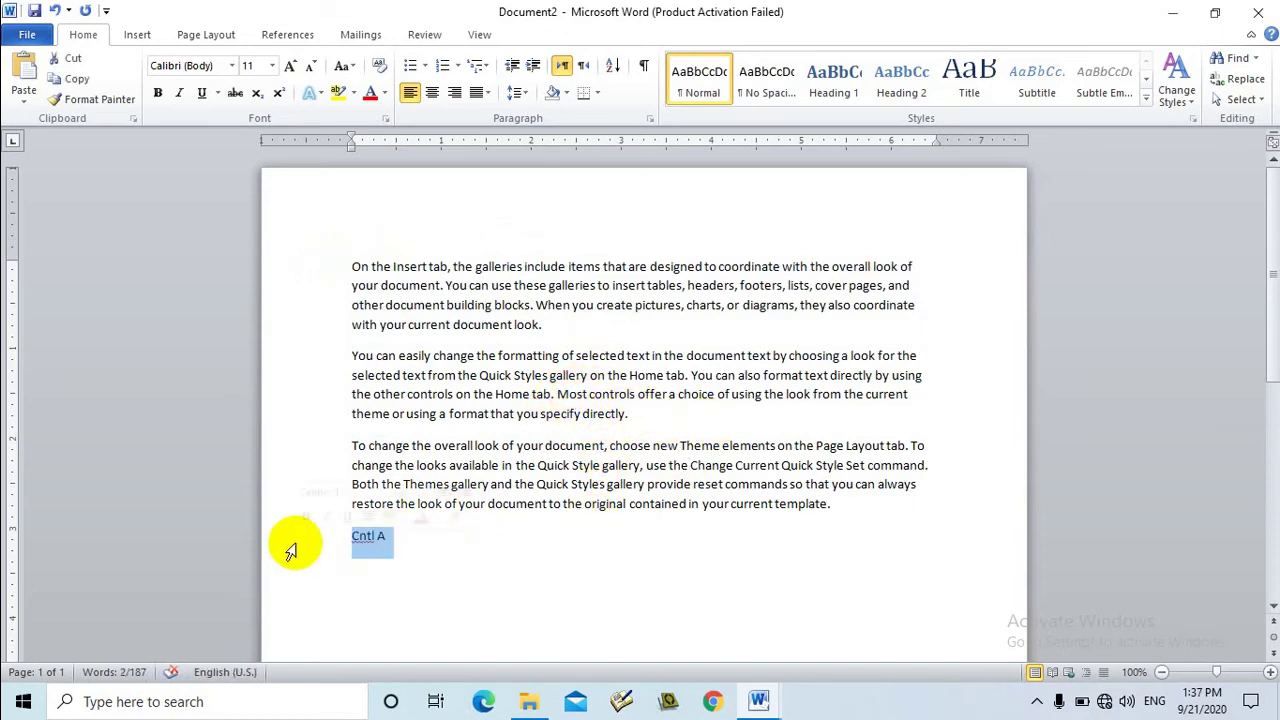
key("BackSpace")
left_click(528, 484)
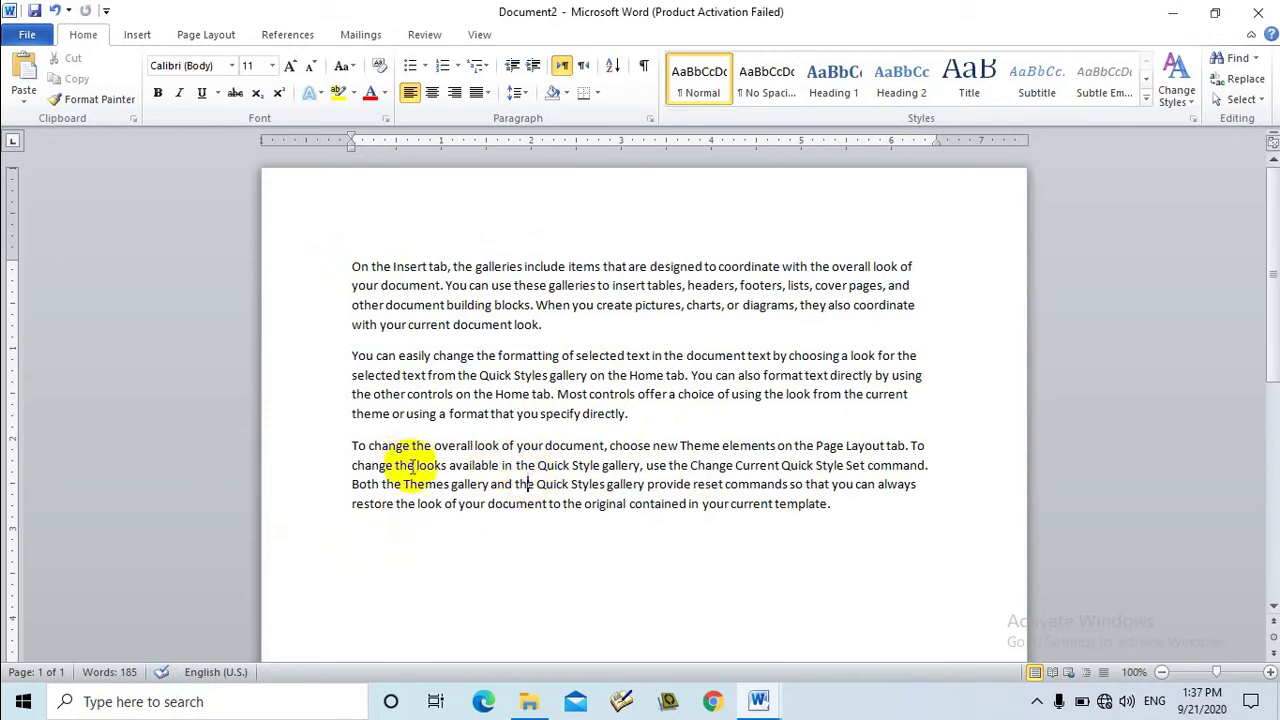
Move the word "change" from the start of the third paragraph to a new line below it and misspell it as "Chage"
double_click(396, 447)
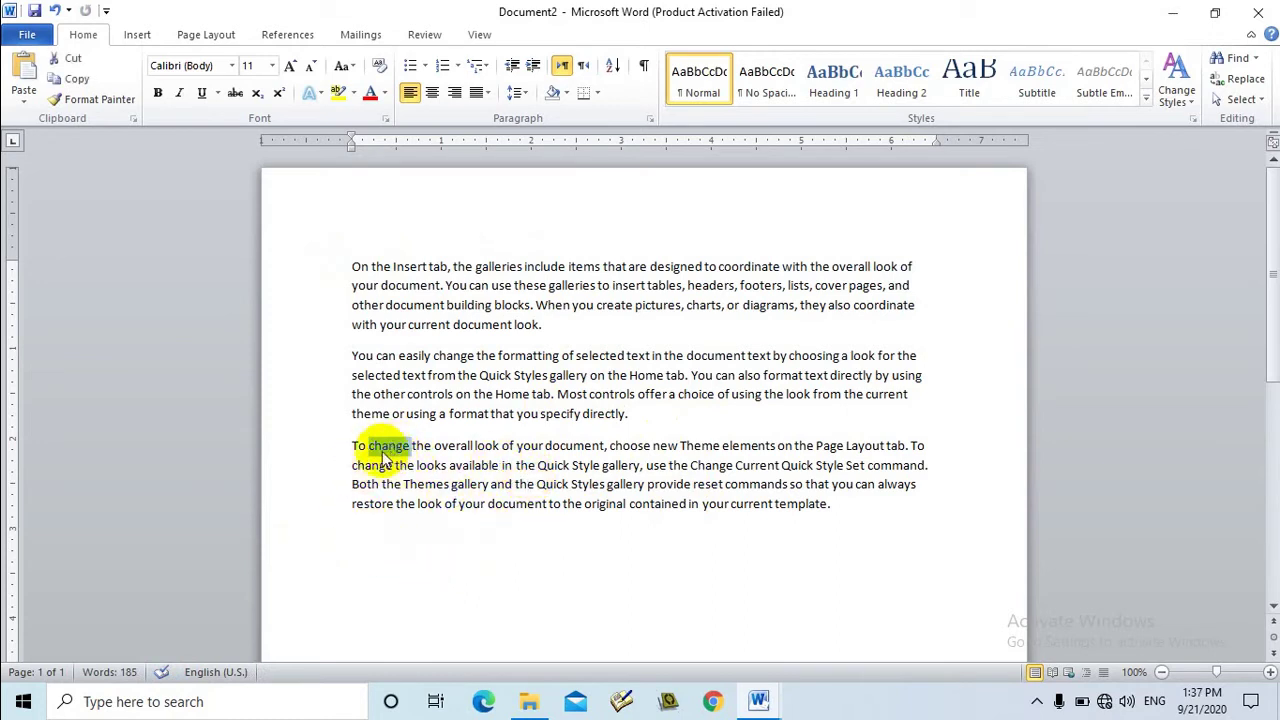
left_click_drag(376, 451, 385, 540)
left_click(378, 535)
key("BackSpace")
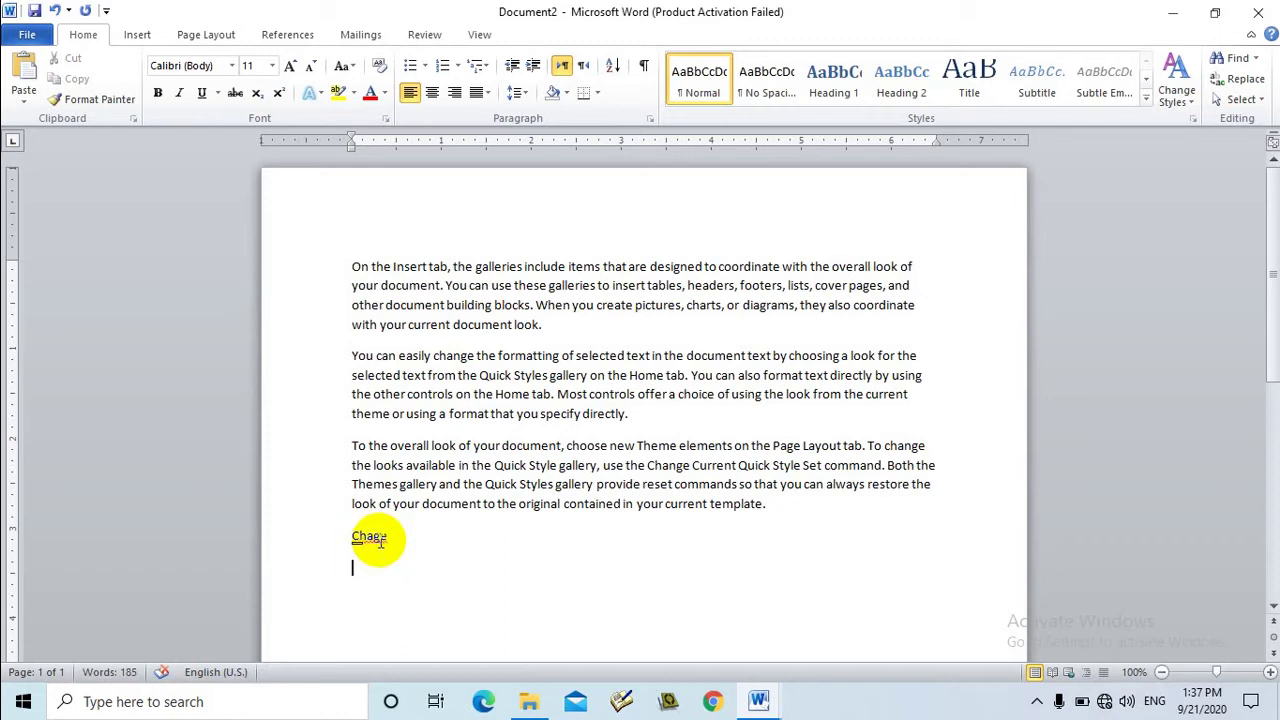
mouse_move(372, 550)
left_mouse_down()
mouse_move(404, 543)
mouse_move(350, 537)
left_mouse_up()
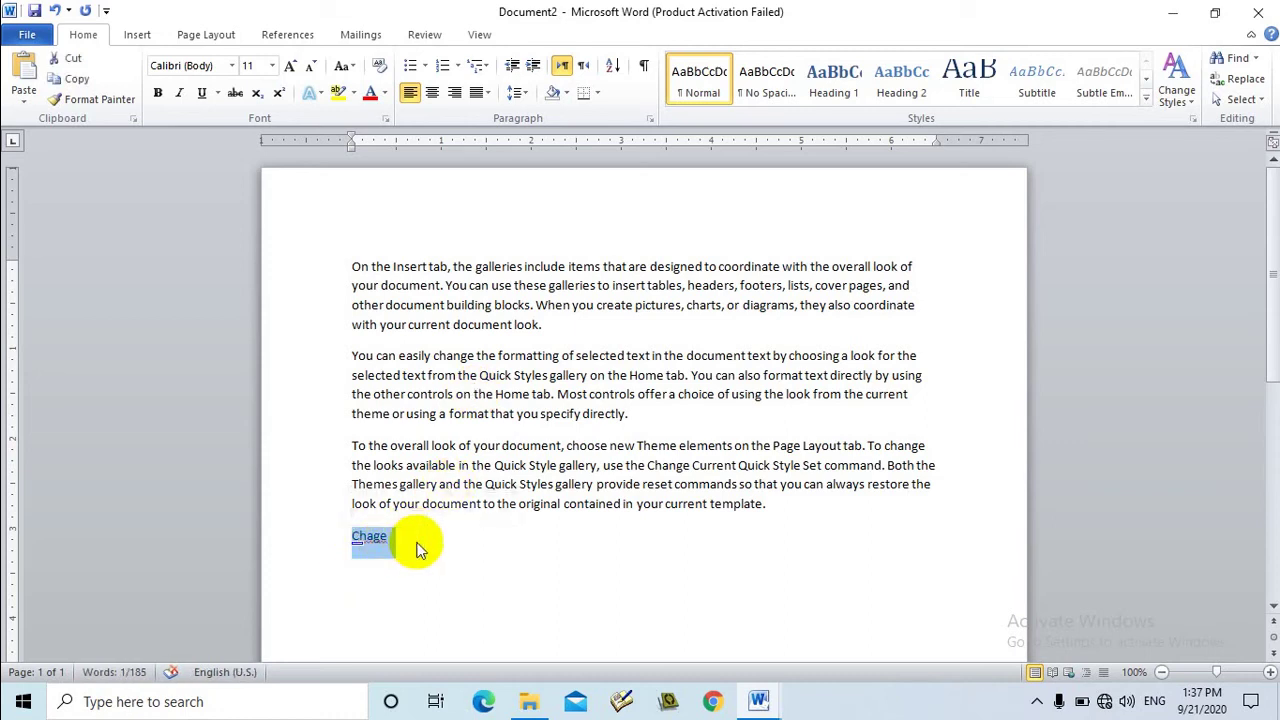
left_click(383, 546)
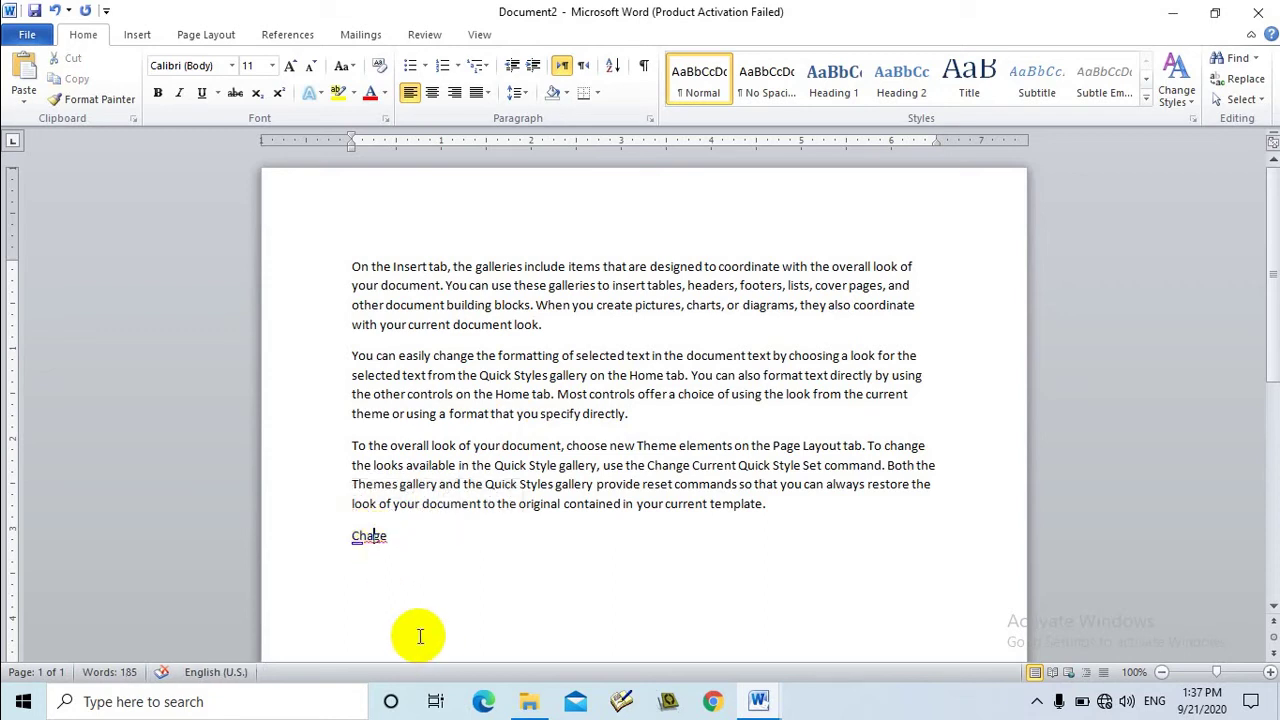
Run the spelling and grammar check and correct "Chage" to the suggested "Change"
right_click(371, 541)
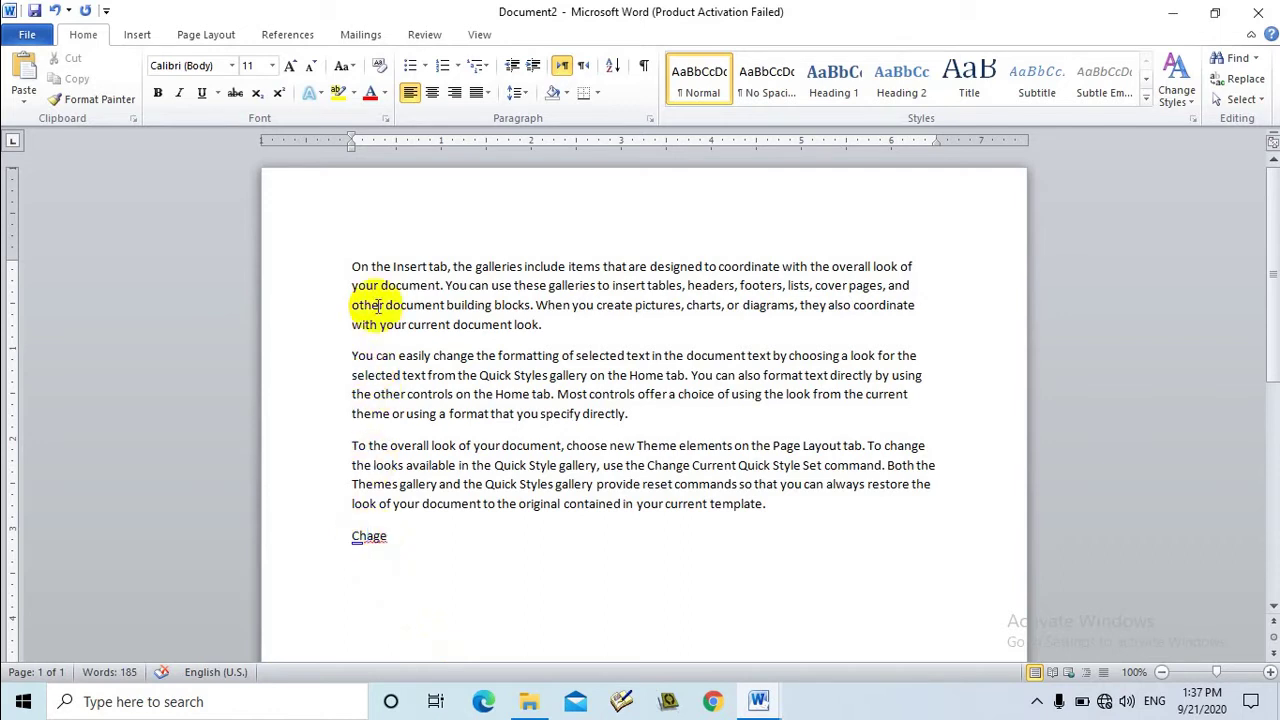
left_click(426, 35)
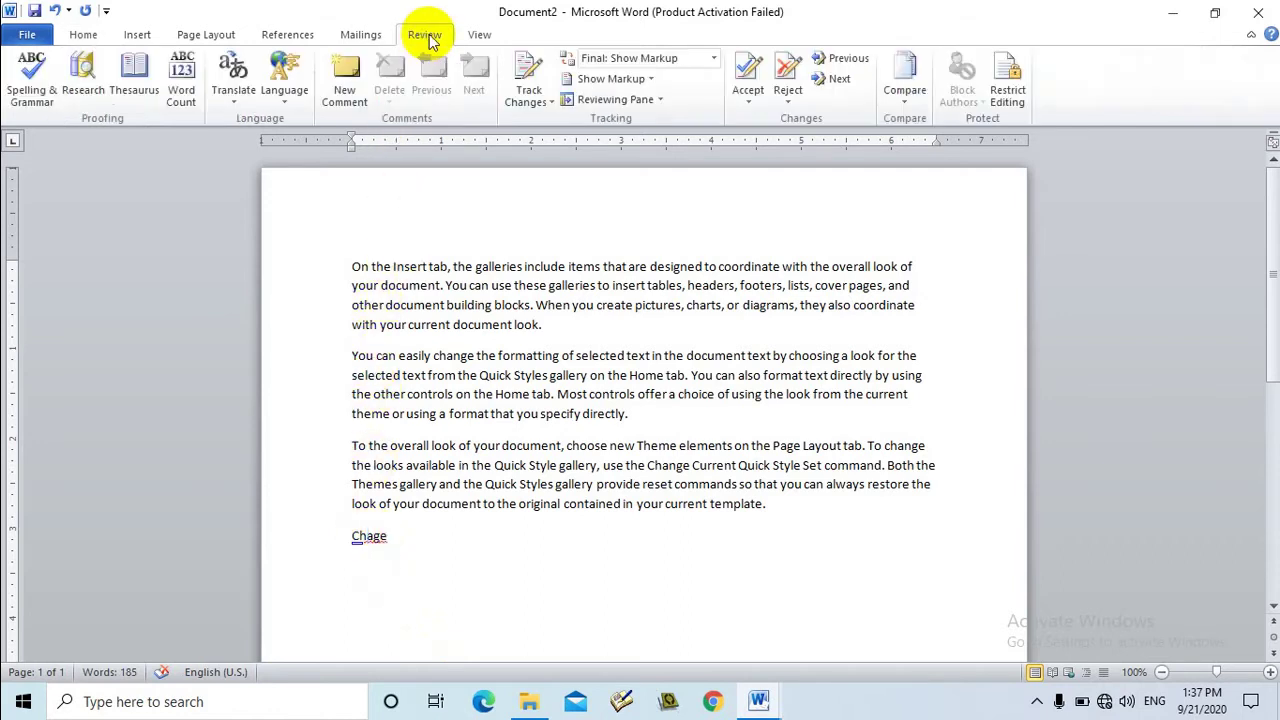
left_click(40, 105)
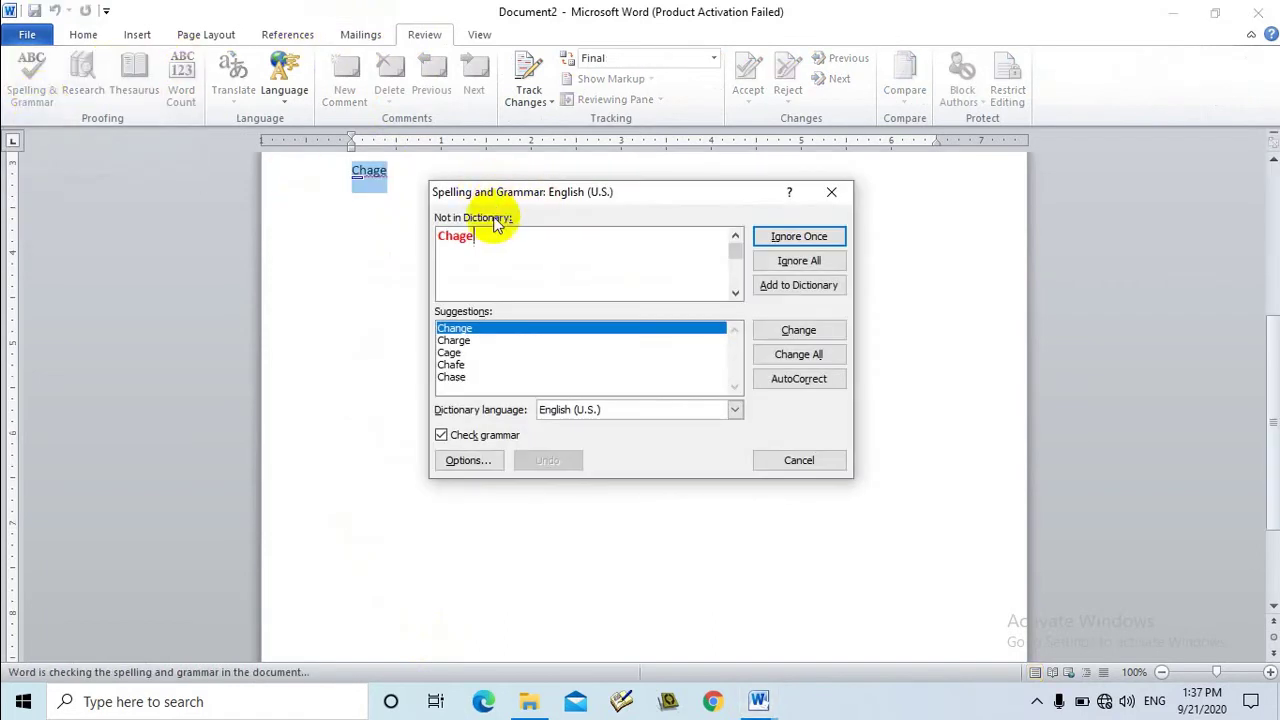
left_click_drag(466, 237, 422, 238)
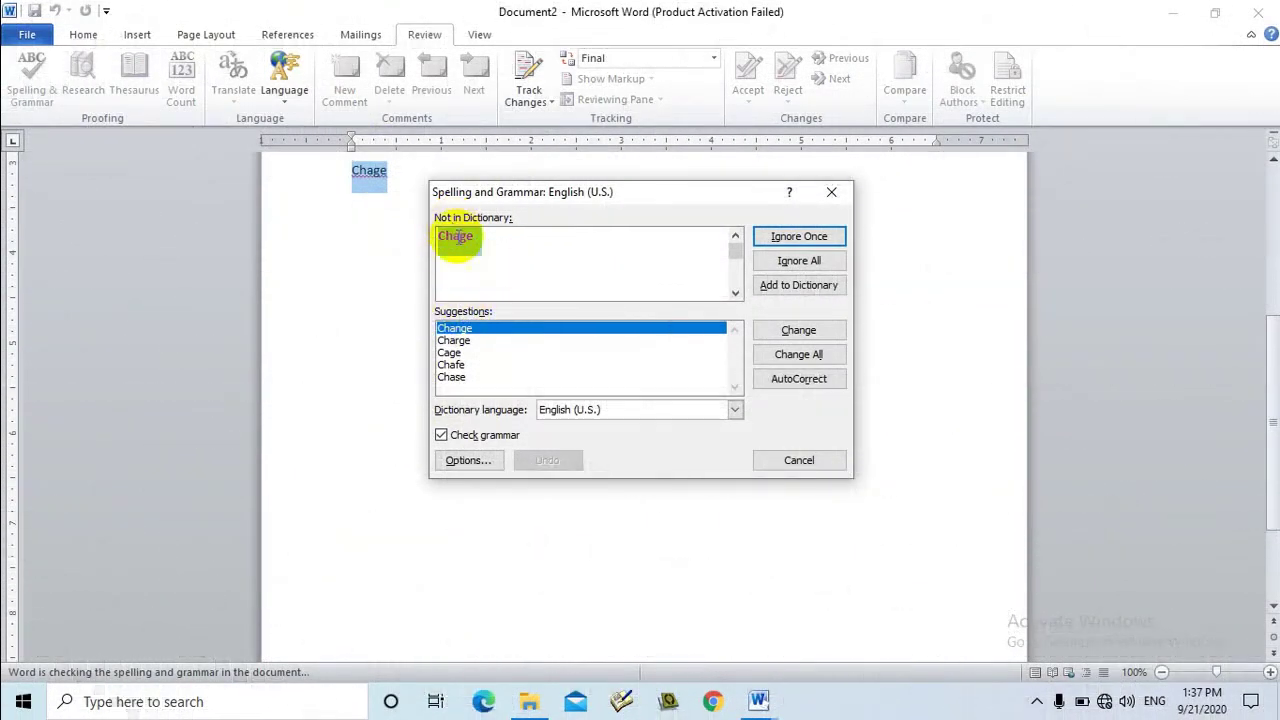
left_click(462, 340)
left_click(458, 329)
left_click(810, 333)
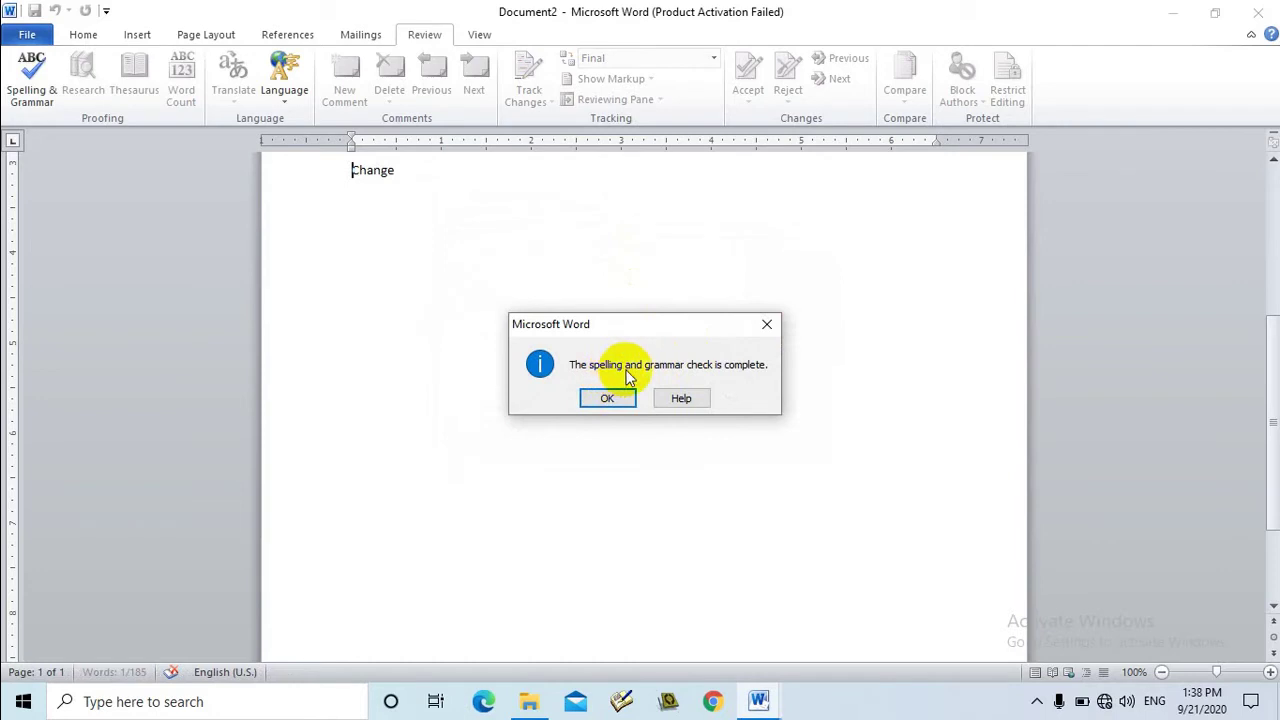
left_click(600, 400)
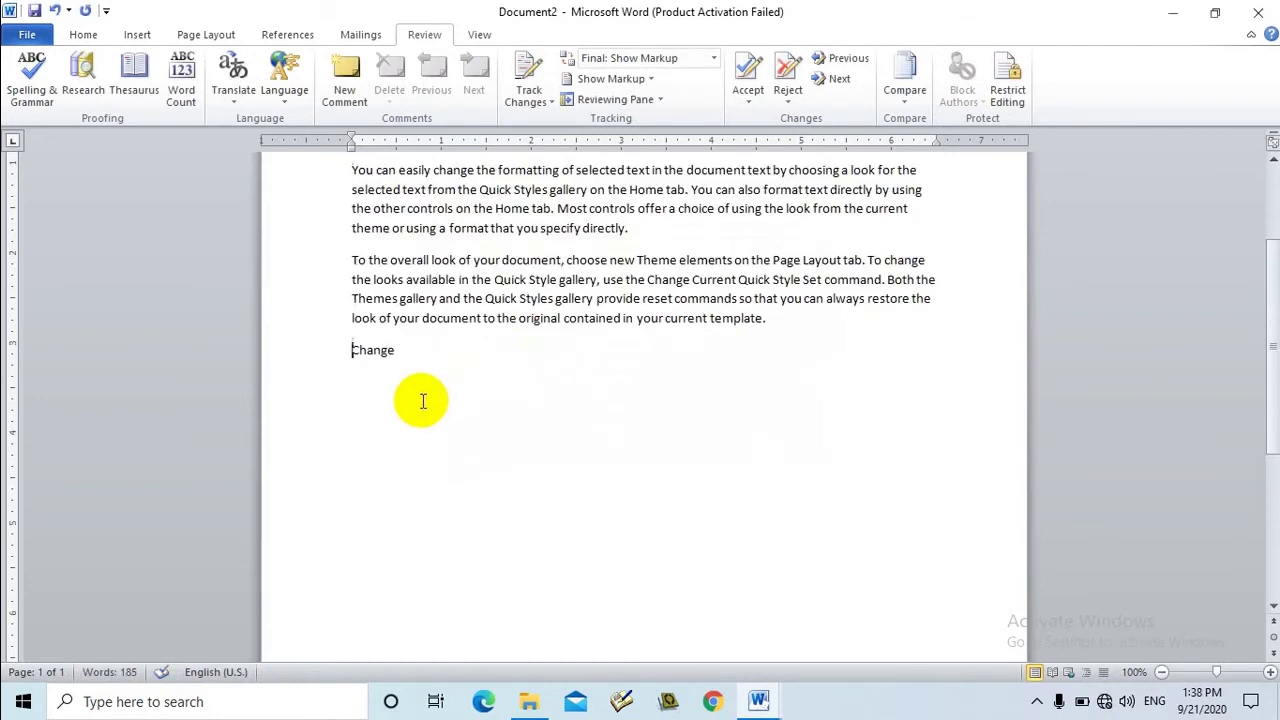
Remove the "n" from "Change" on the last line so that it reads "Chage"
left_click(367, 350)
key("BackSpace")
left_click(402, 356)
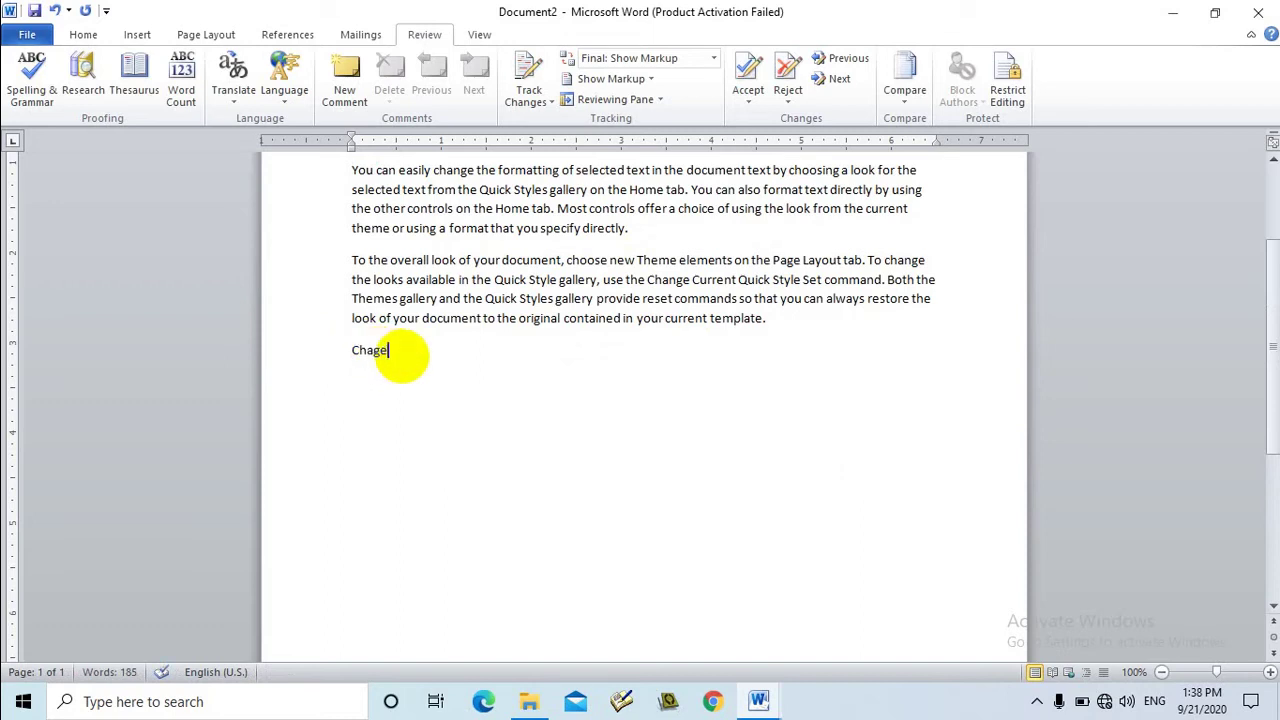
left_click(366, 351)
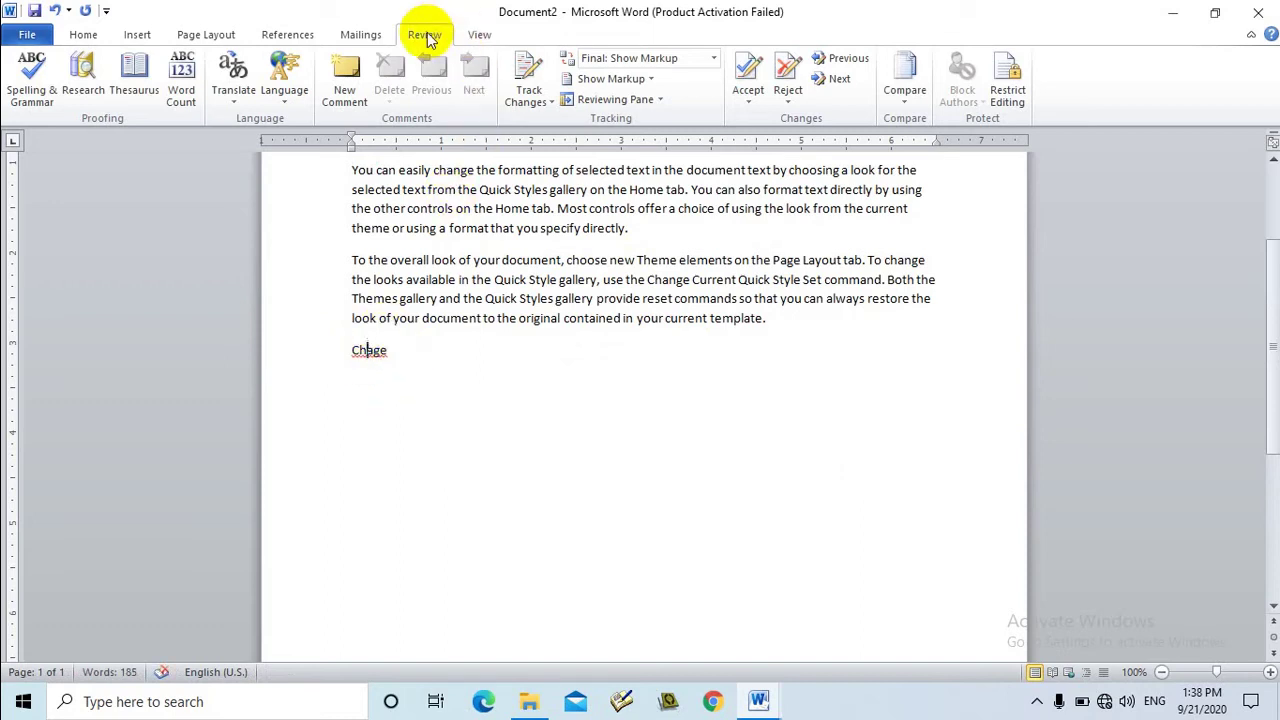
Check the document's spelling again and replace the last line's "Chage" with the capitalized suggestion "Change"
left_click(30, 100)
left_click(458, 341)
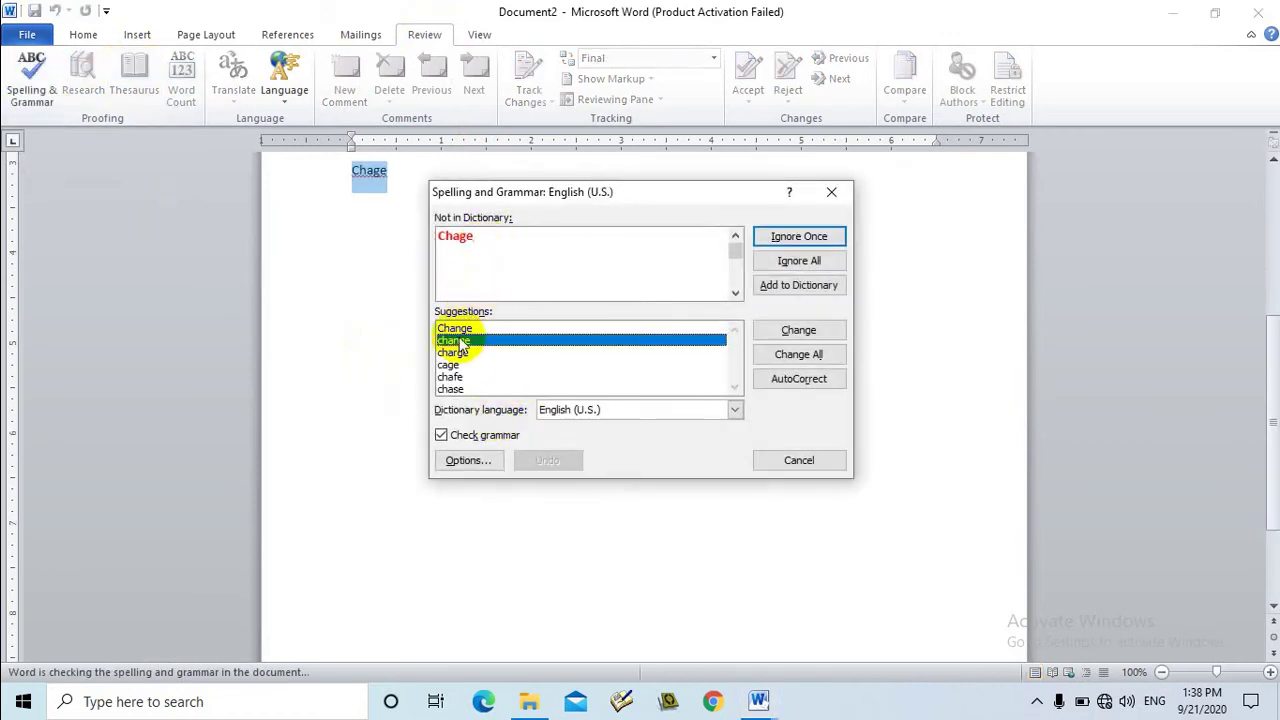
left_click(456, 353)
left_click(453, 328)
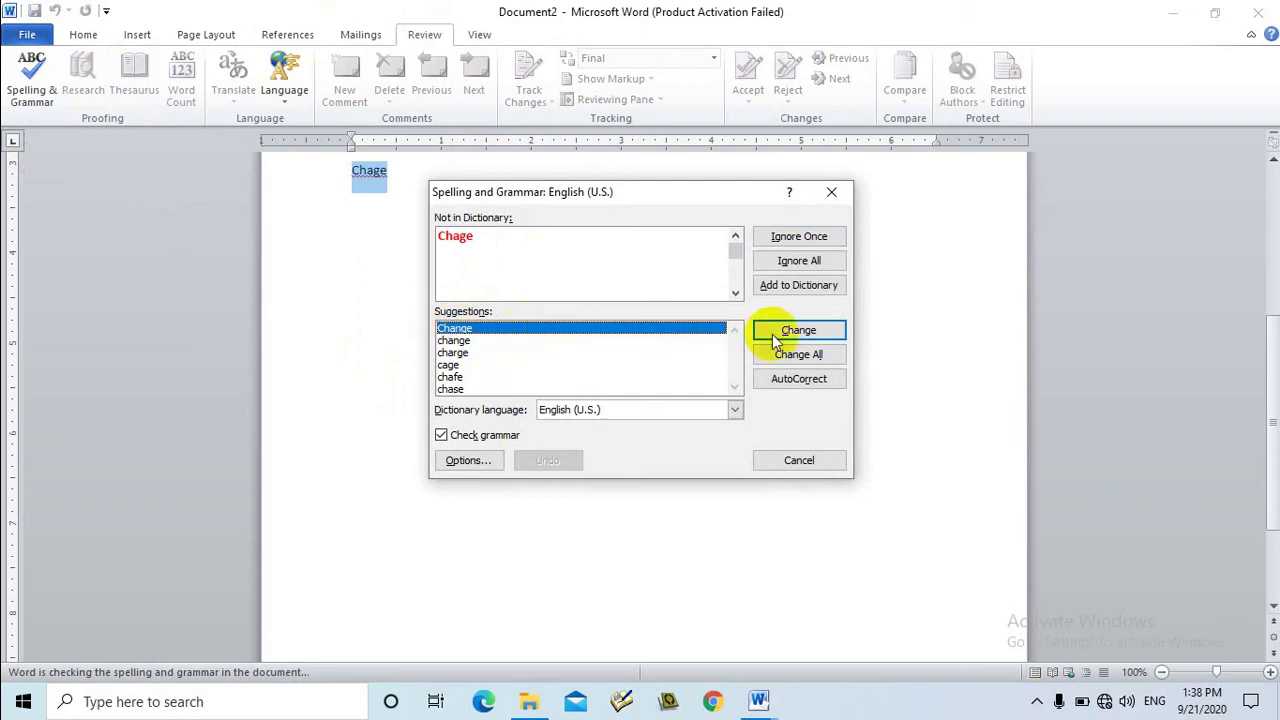
left_click(820, 330)
left_click(607, 396)
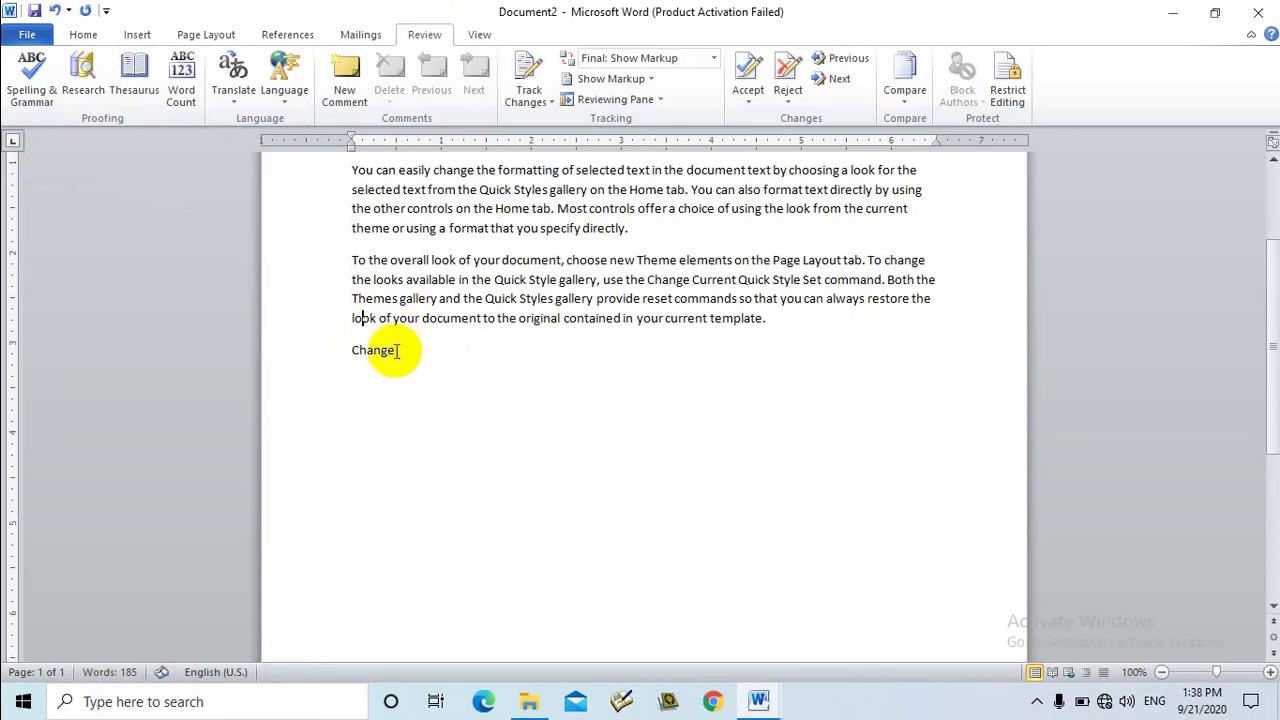
Misspell the word on the last line as "Chage" and correct it with the "Change" suggestion offered directly on the word
left_click(380, 363)
key("BackSpace")
left_click(357, 392)
left_click(367, 351)
right_click(367, 356)
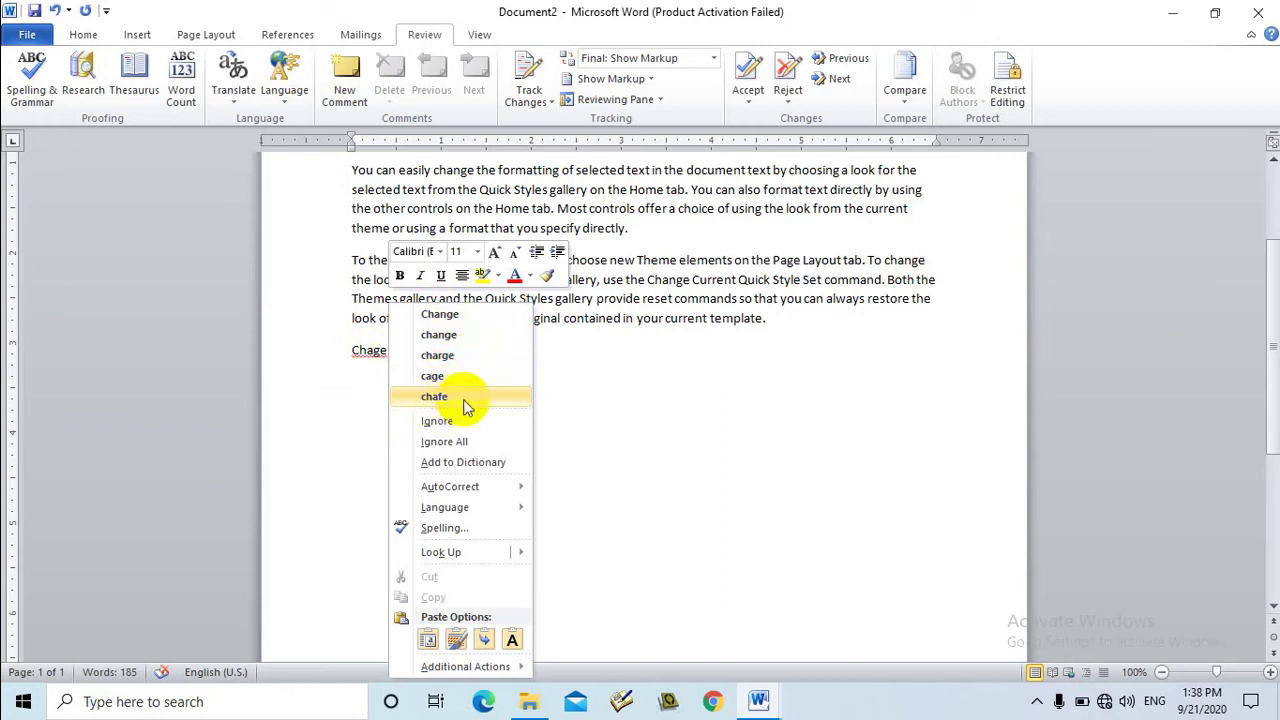
left_click(440, 314)
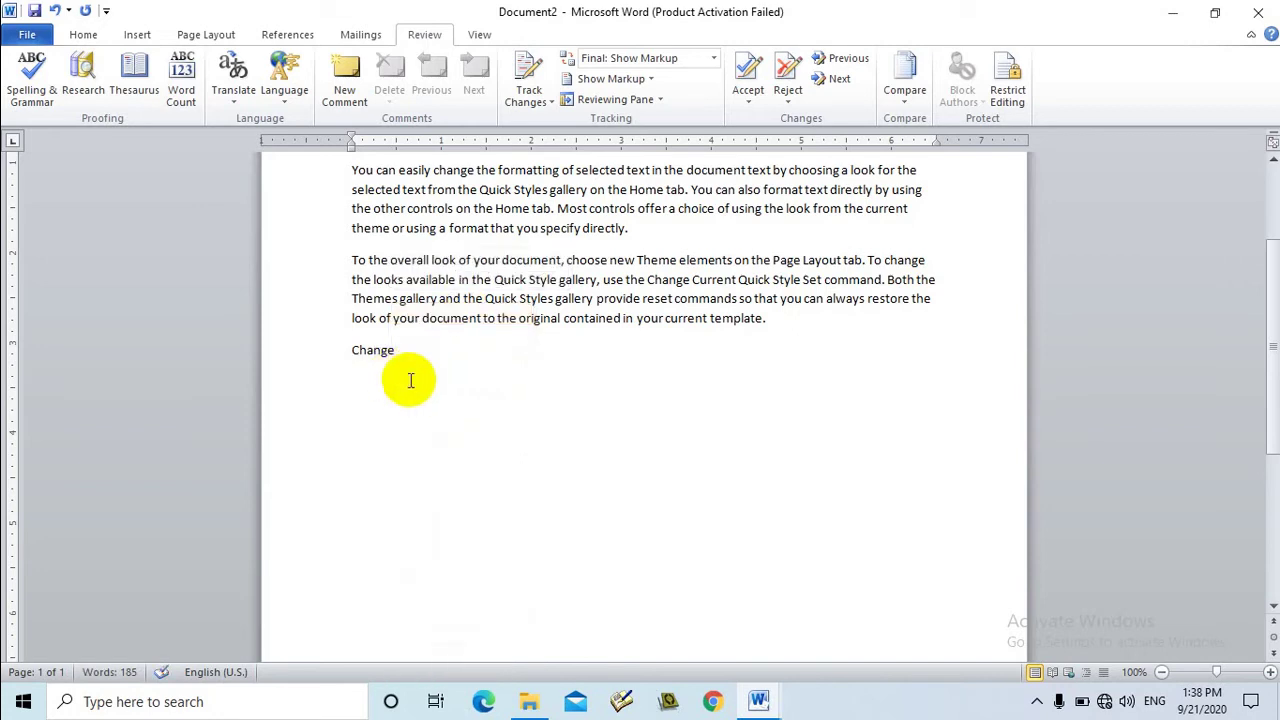
Select the whole first paragraph, replace that selection with the whole second paragraph, and clear the selection
scroll(657, 402, "up", 3)
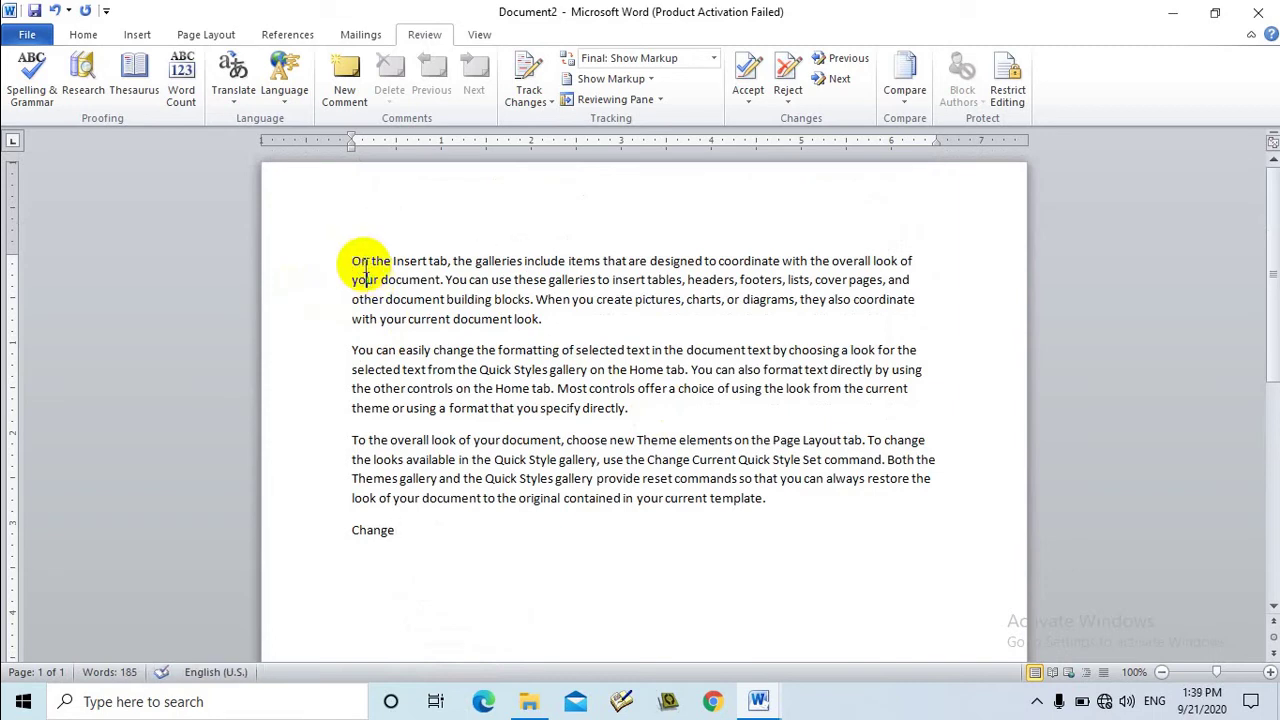
double_click(508, 319)
left_click(510, 320)
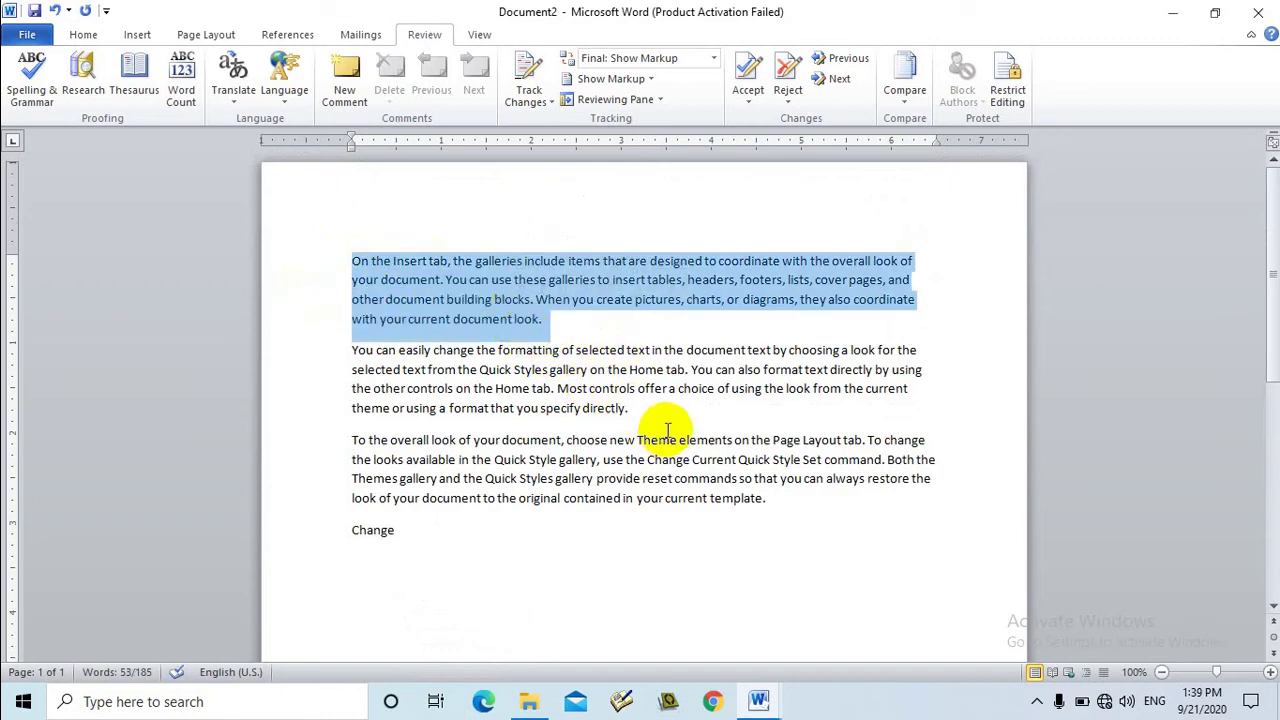
left_click(636, 408)
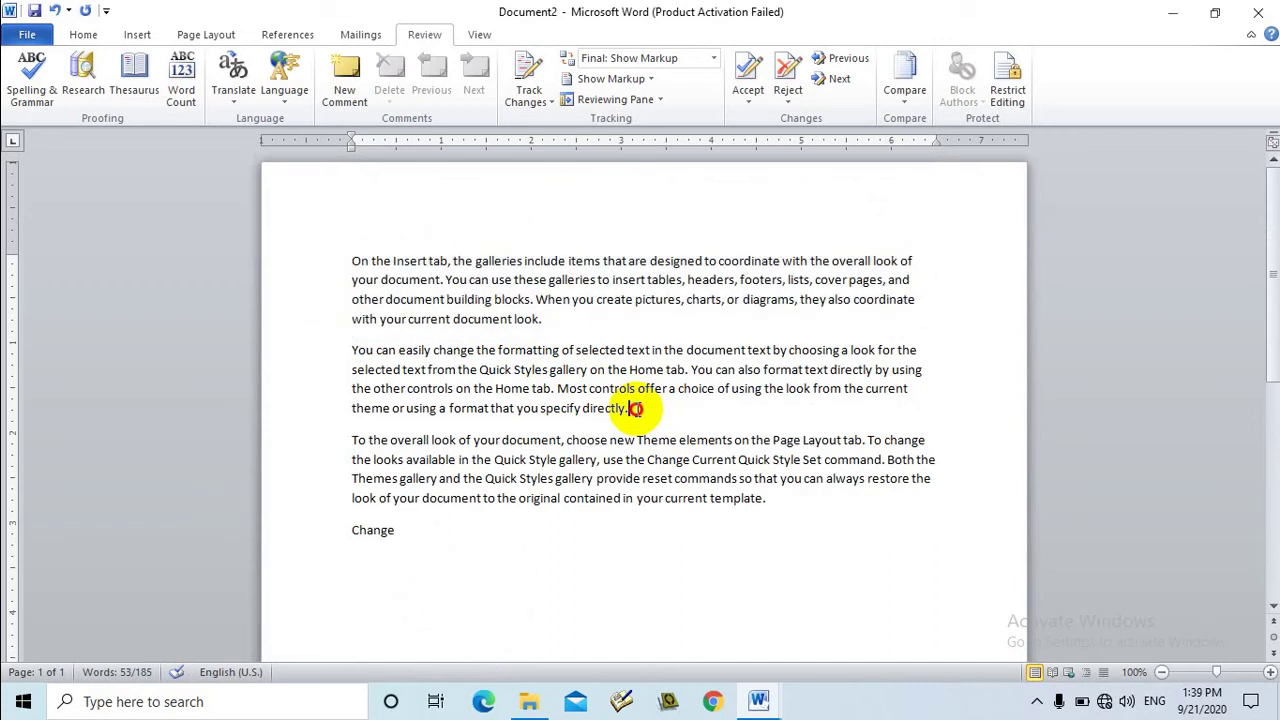
left_click_drag(636, 408, 371, 343)
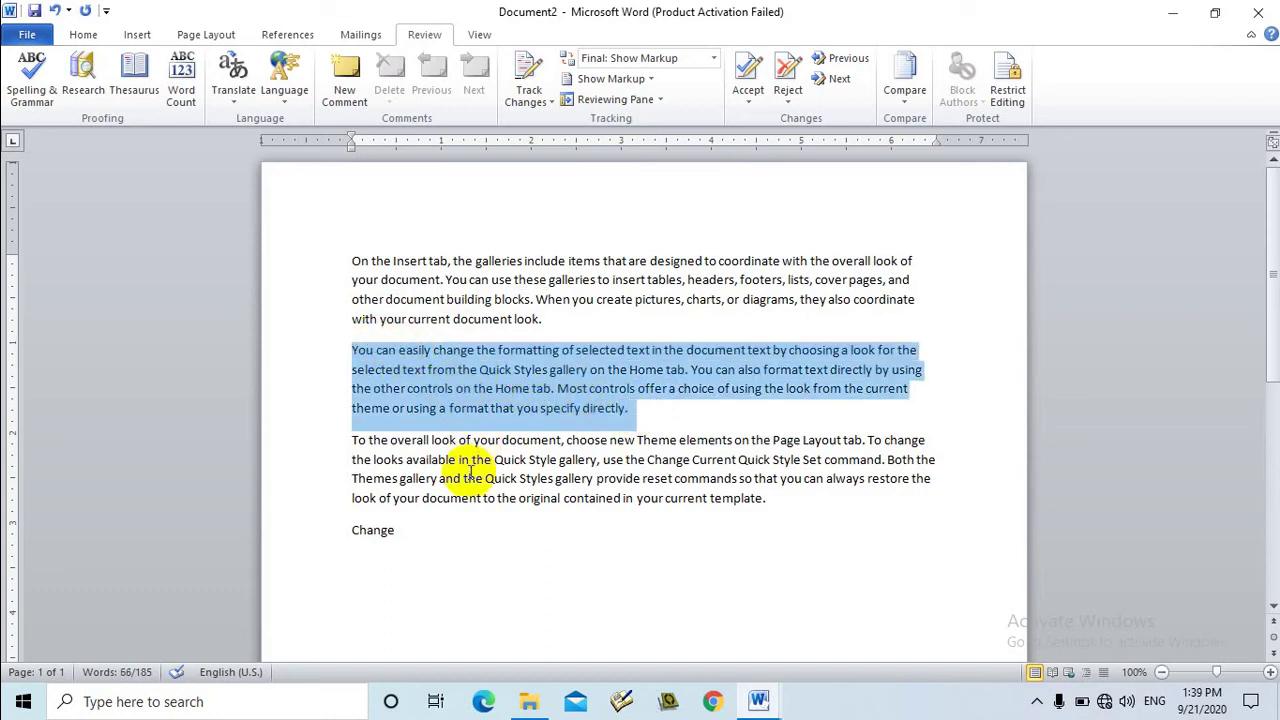
left_click(393, 319)
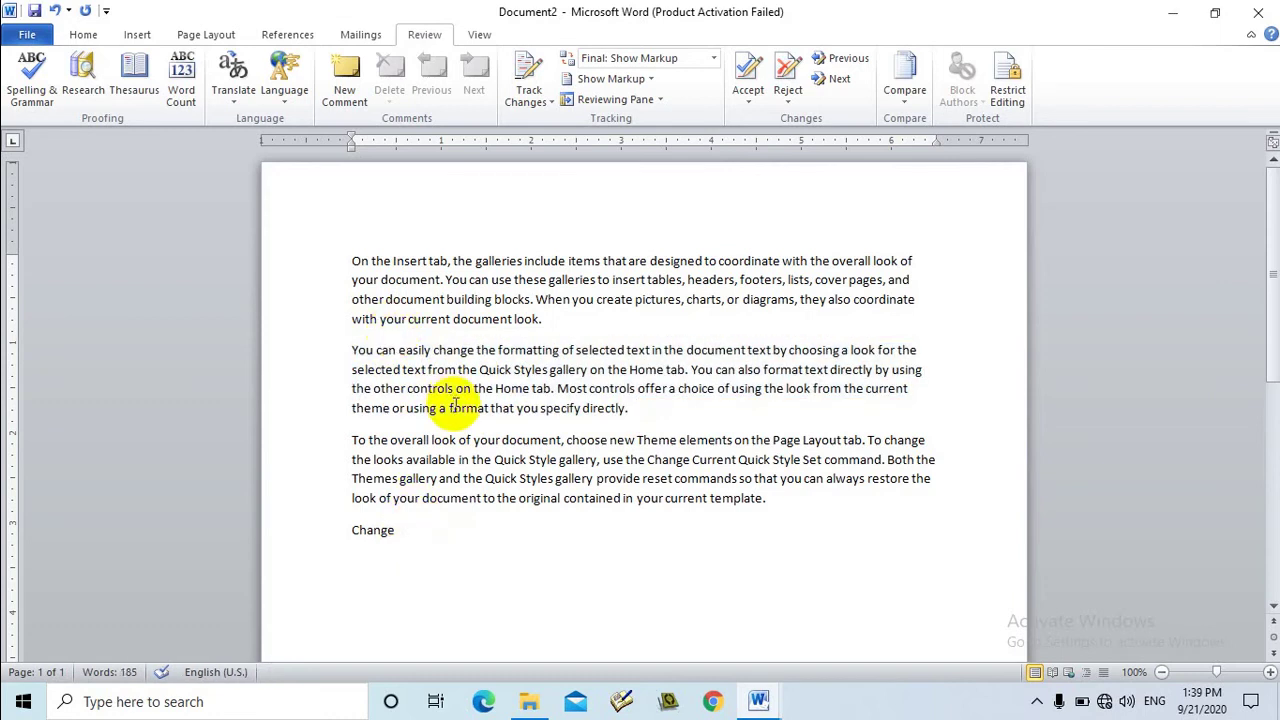
Select all text in the document with the Select All command, repeat the command once, and clear the selection
left_click(84, 33)
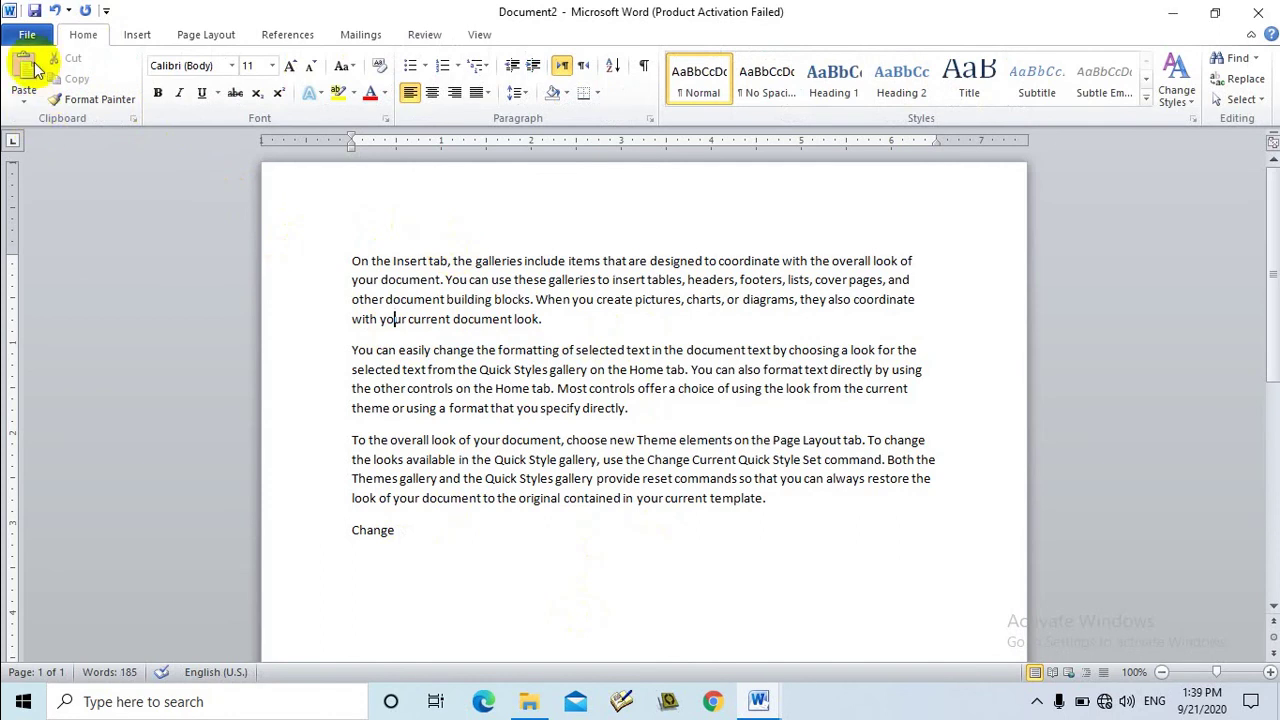
left_click(1240, 99)
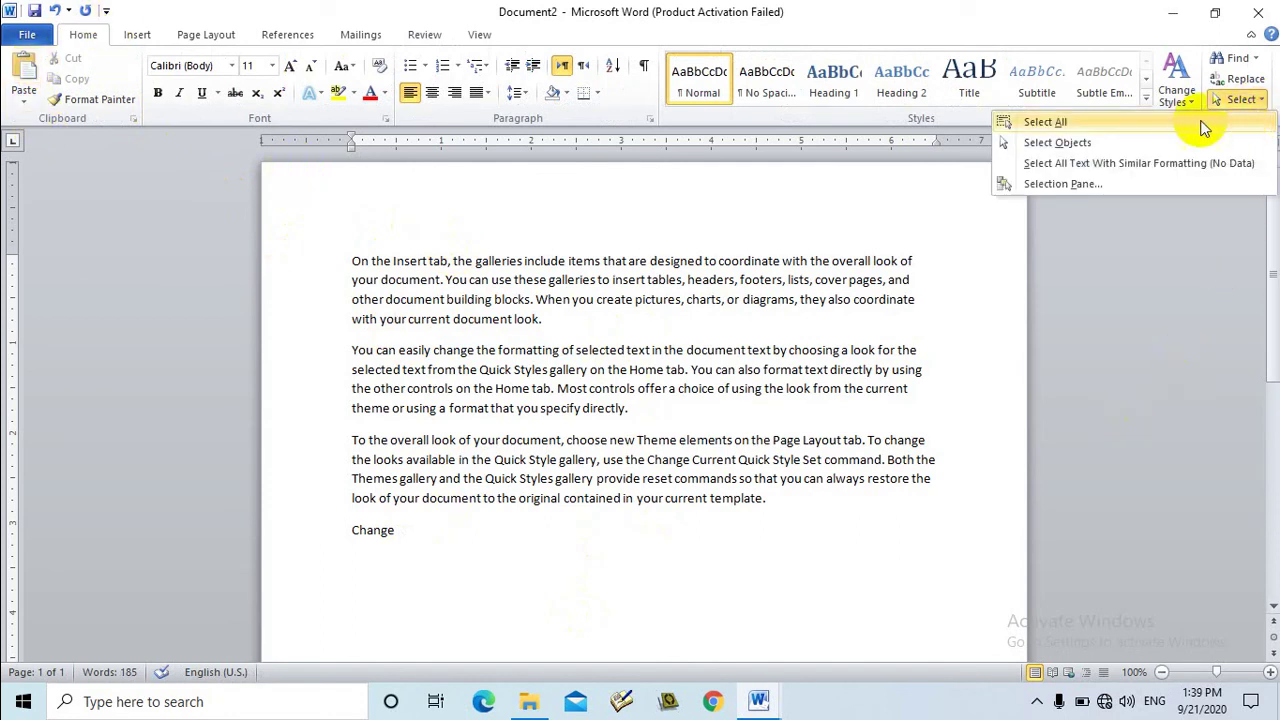
left_click(1145, 126)
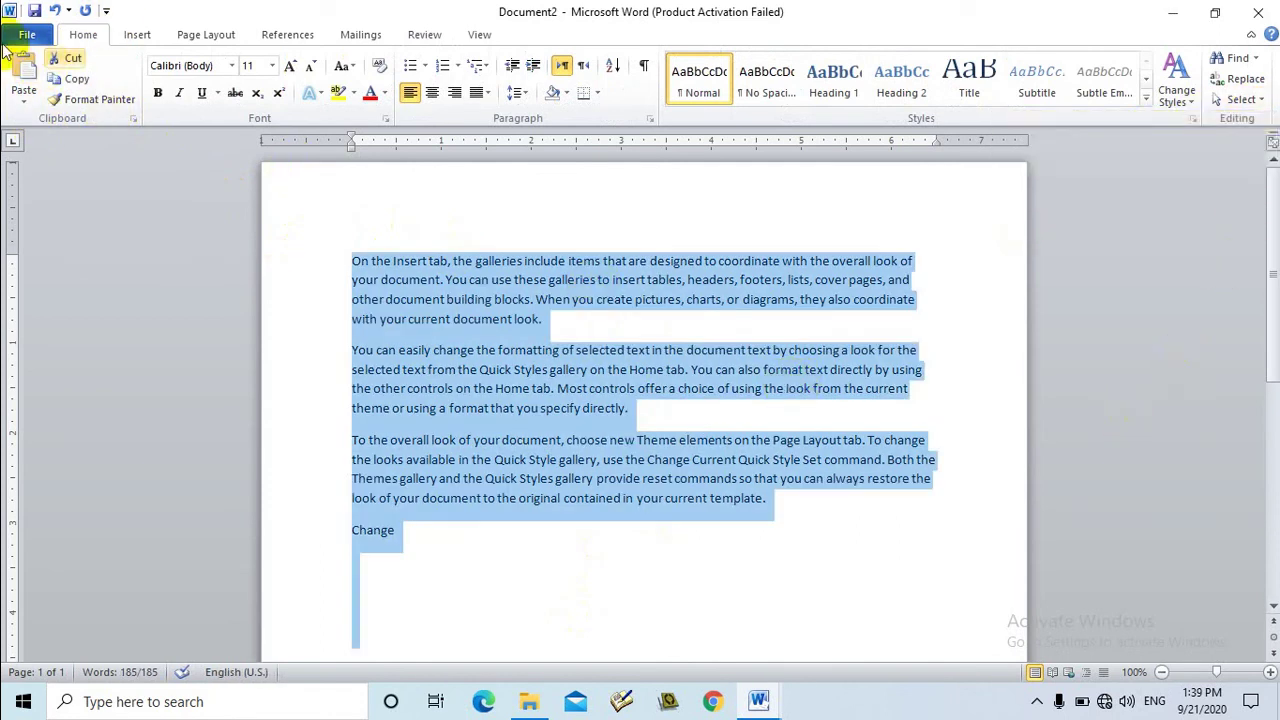
left_click(1262, 99)
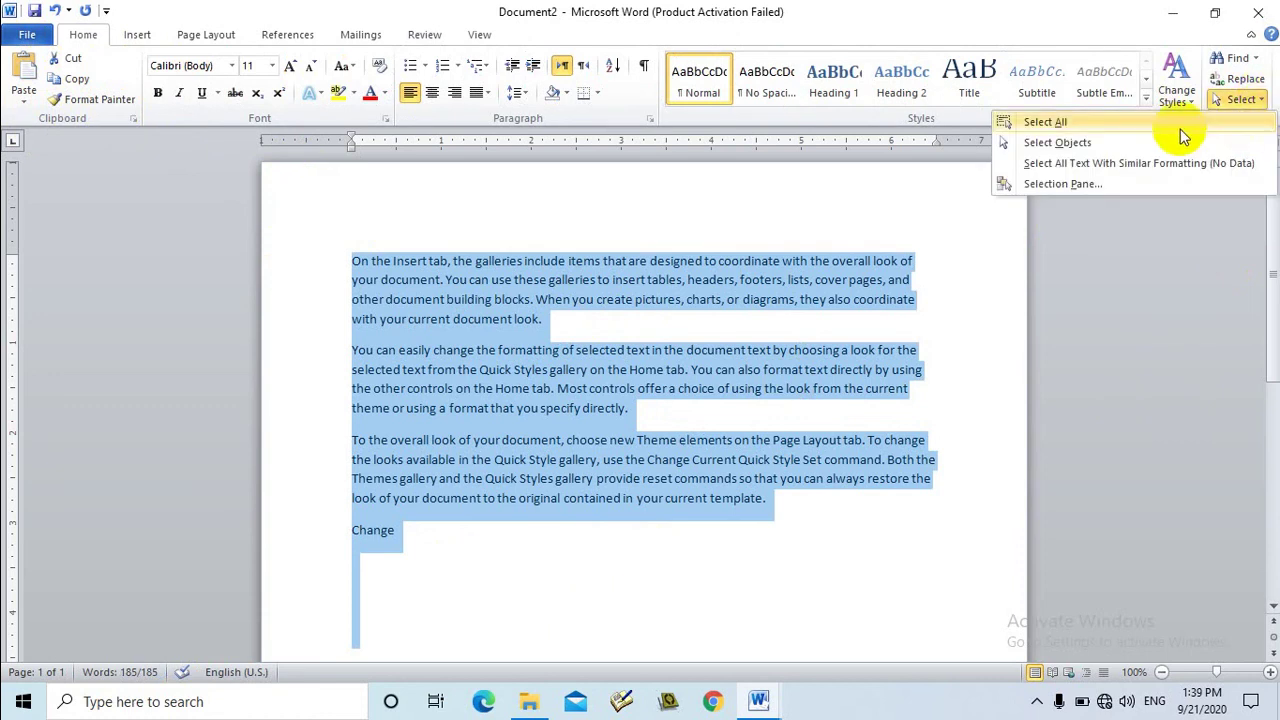
left_click(1180, 133)
left_click(697, 406)
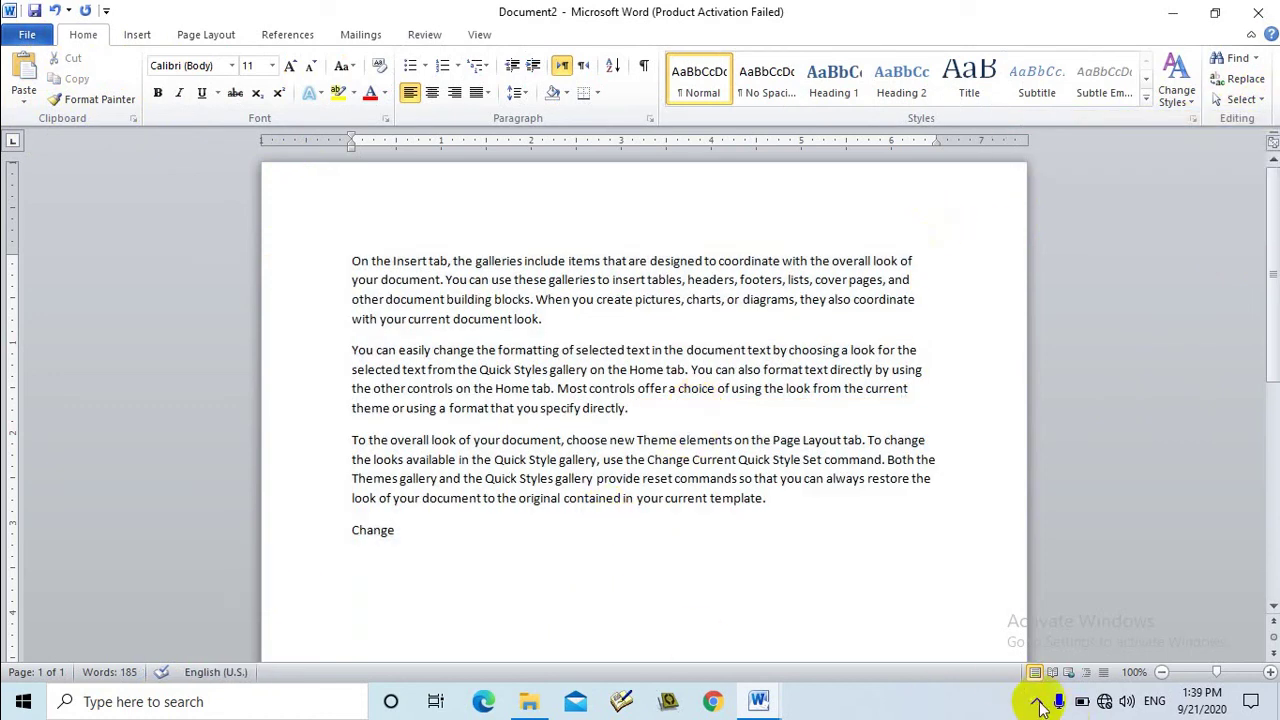
Run the spelling and grammar check once more from the word on the last line and close the check
right_click(378, 531)
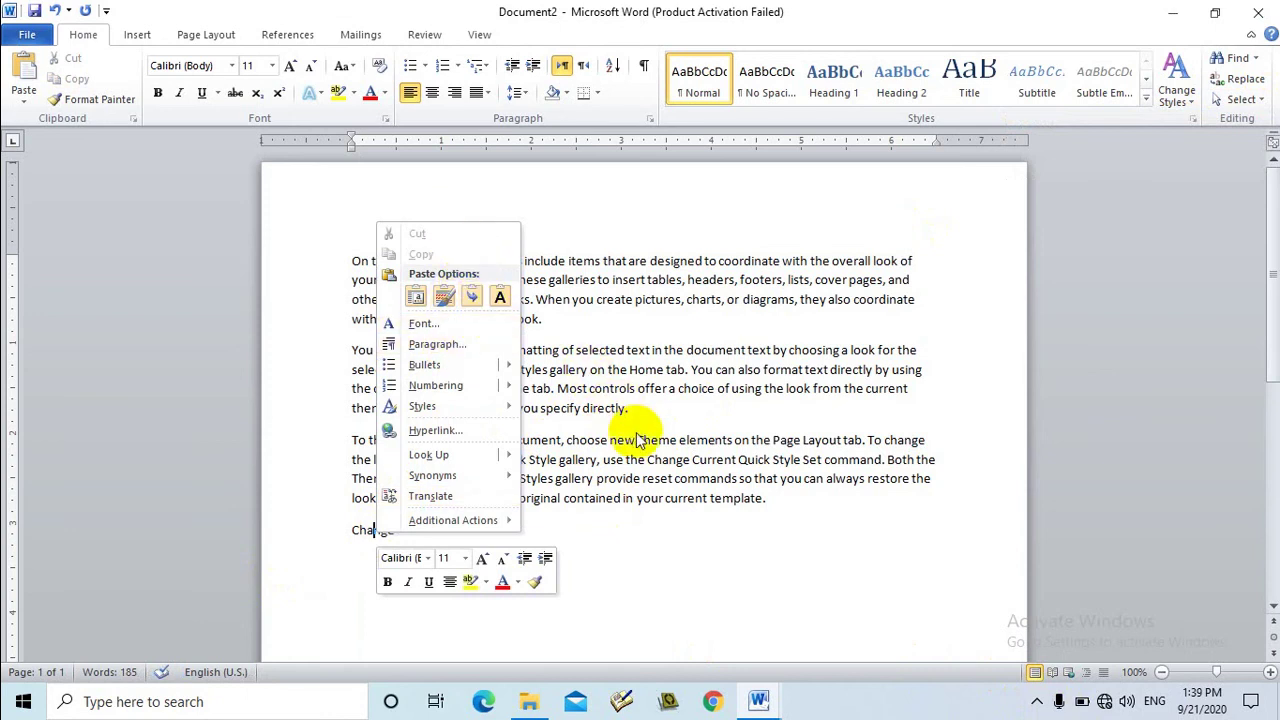
left_click(373, 531)
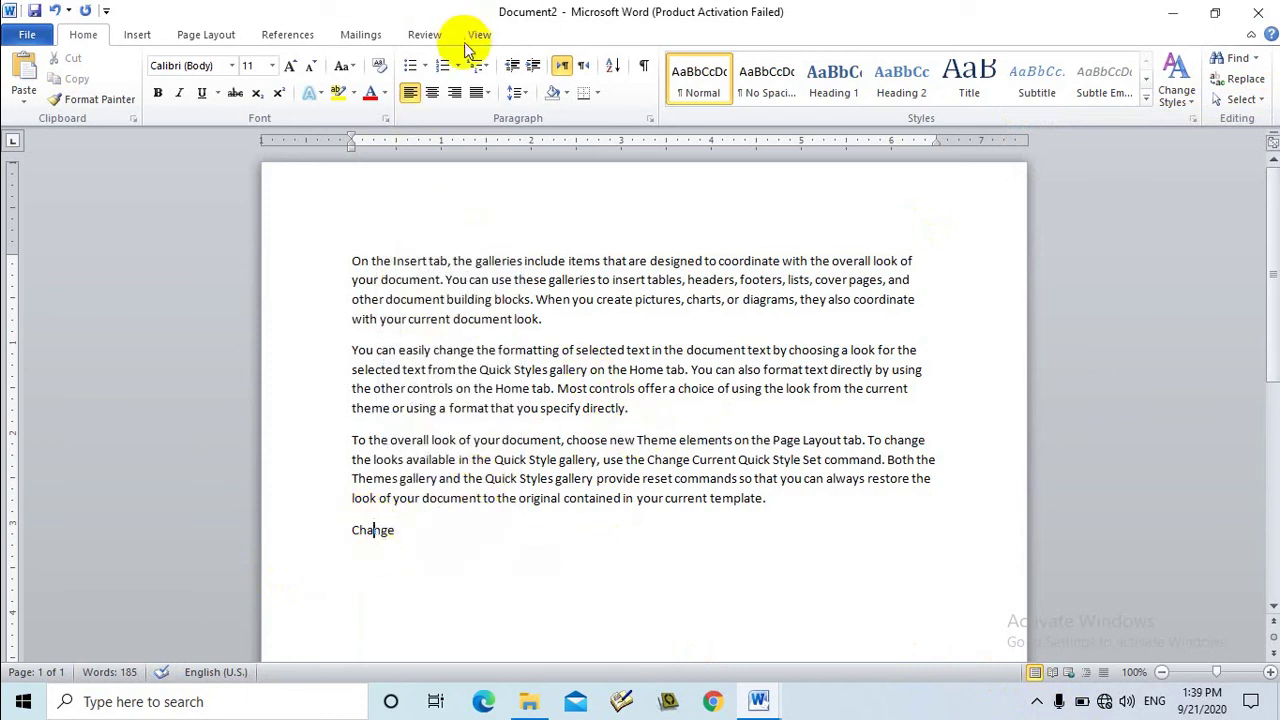
left_click(428, 38)
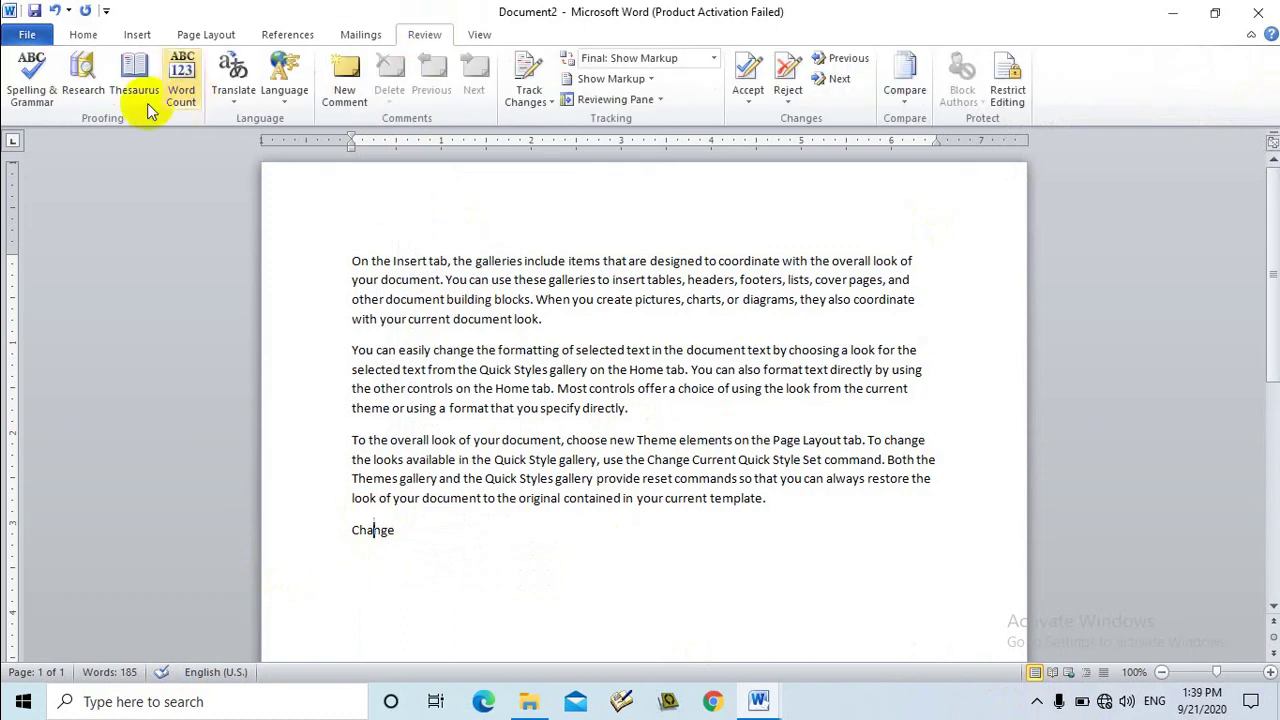
left_click(50, 108)
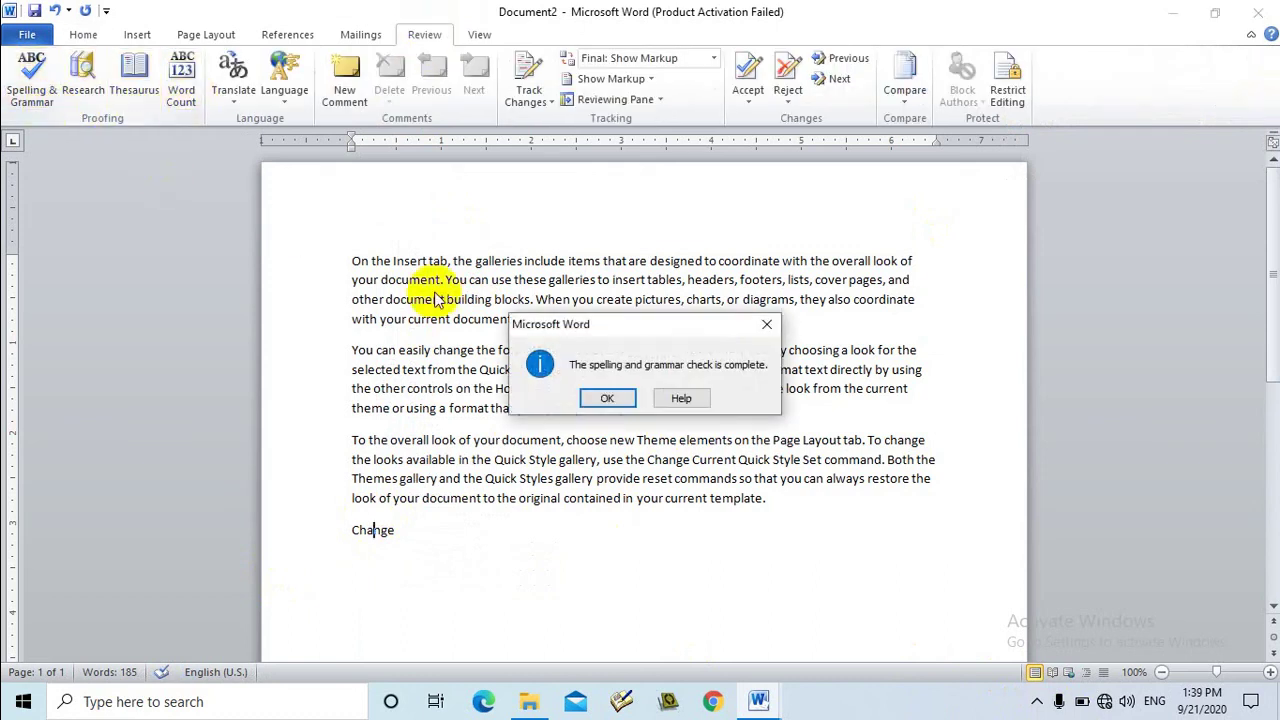
left_click(767, 325)
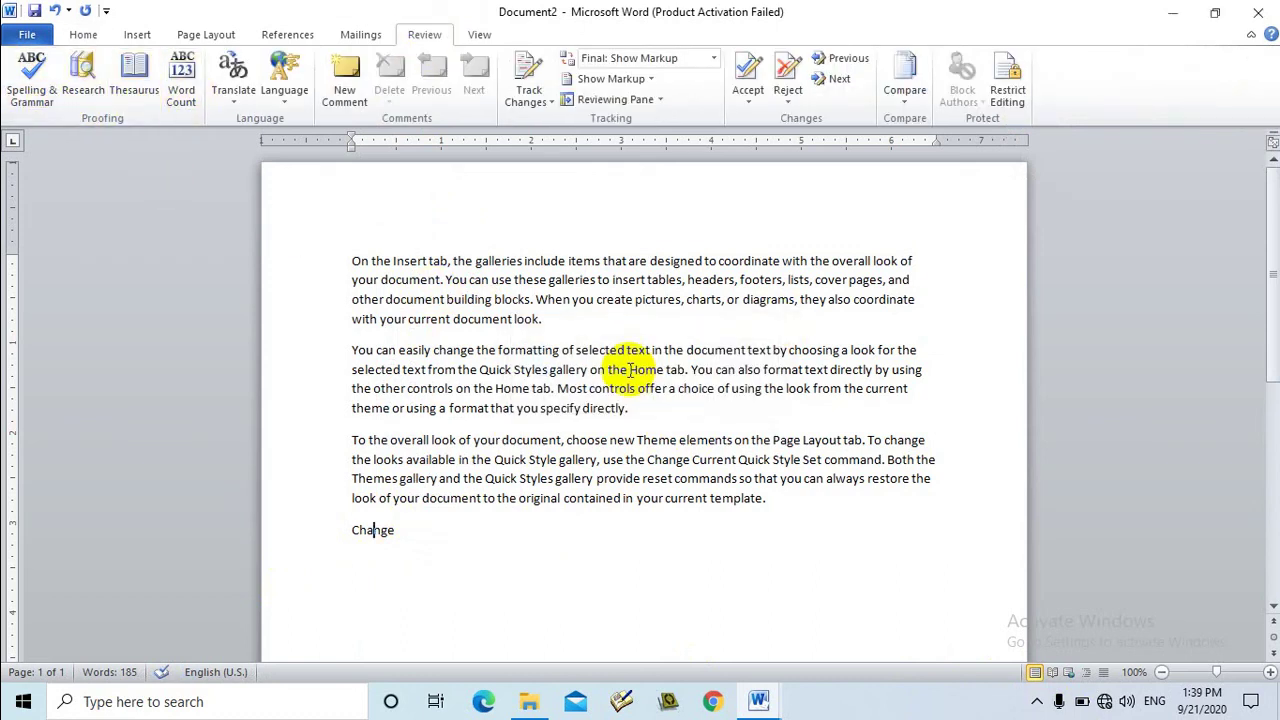
left_click(1037, 702)
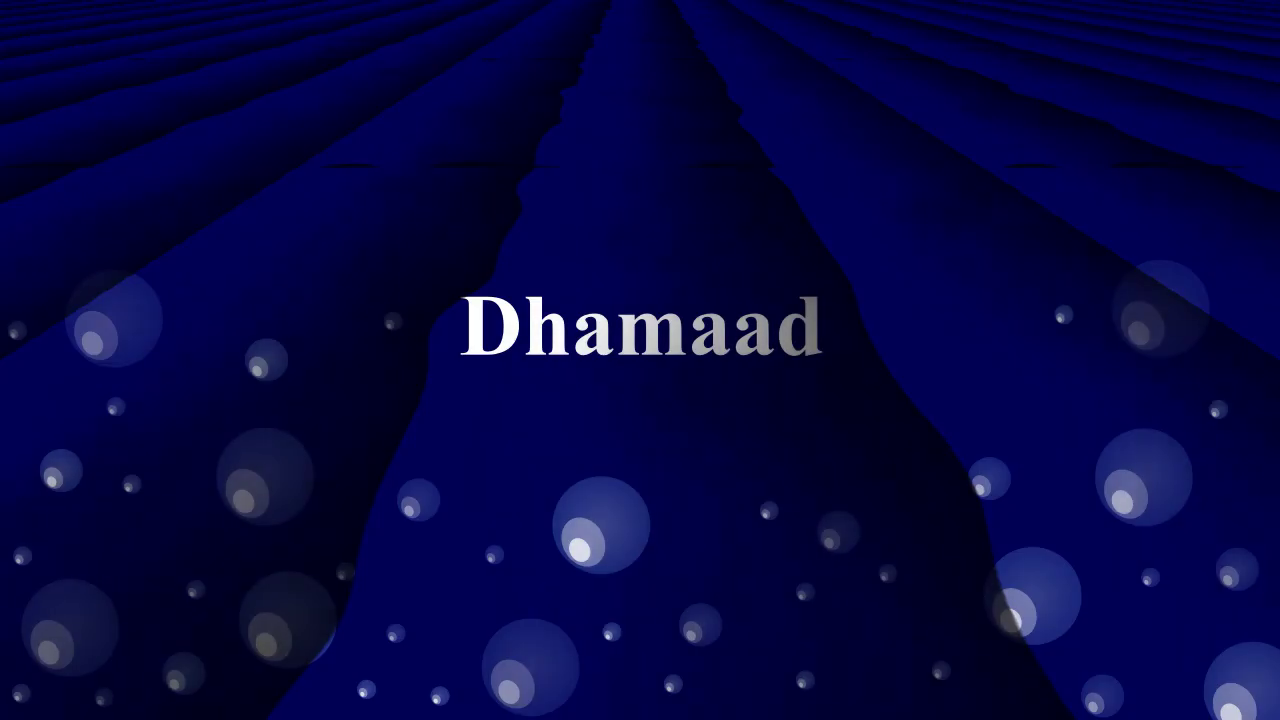